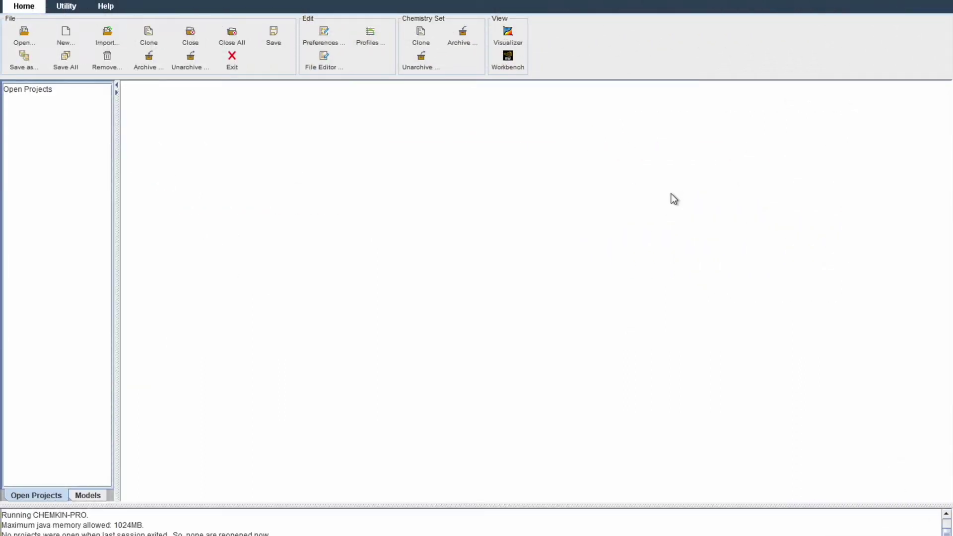
Step: Create a new project named Test
{"action": "left_click", "coordinate": [62, 32]}
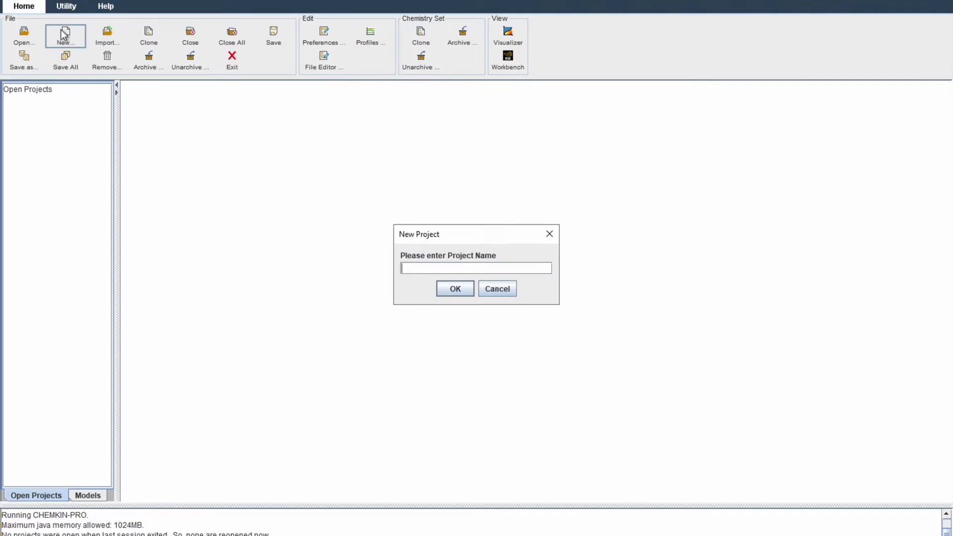
{"action": "type", "text": "Test"}
{"action": "key", "text": "Return"}
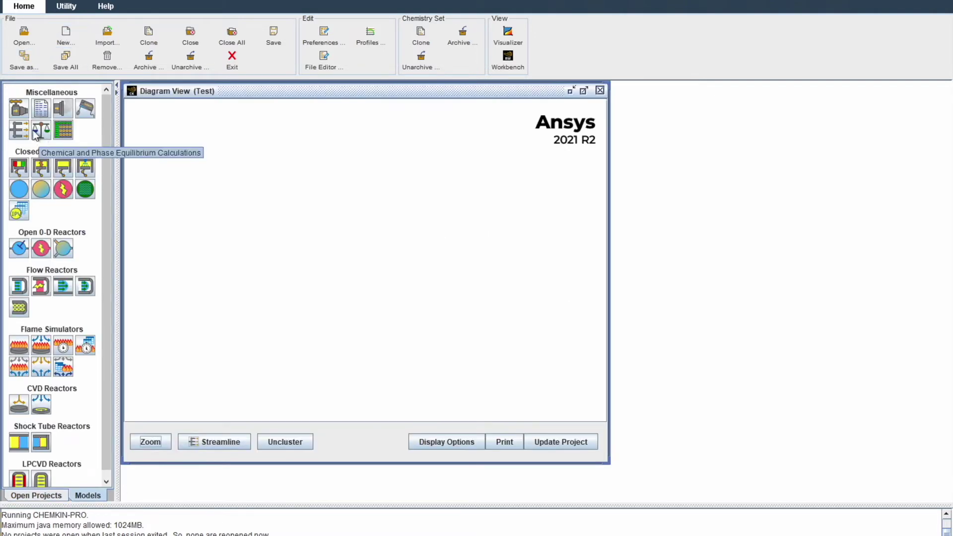
Step: Chain an inlet source, a plug flow reactor and an outlet in the diagram, then update the project
{"action": "left_click", "coordinate": [19, 108]}
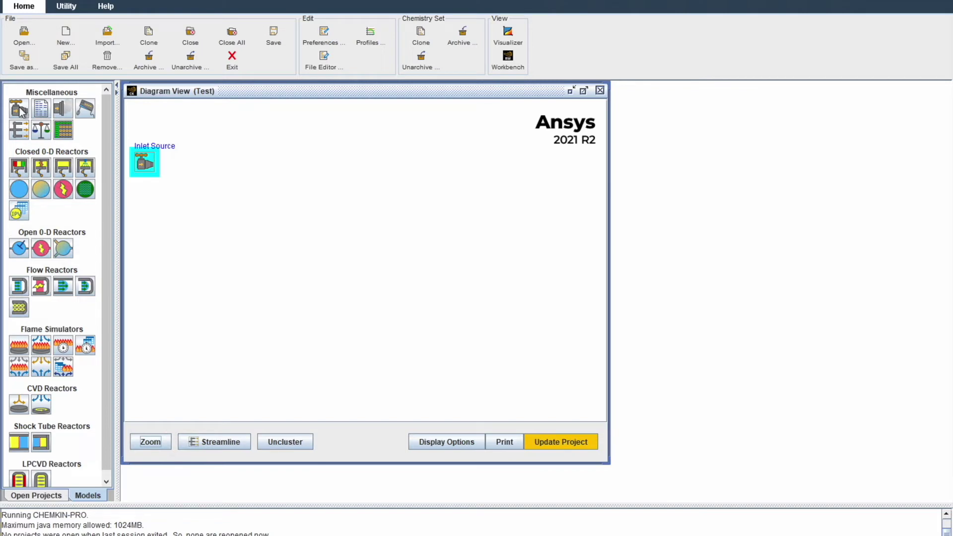
{"action": "left_click", "coordinate": [20, 288]}
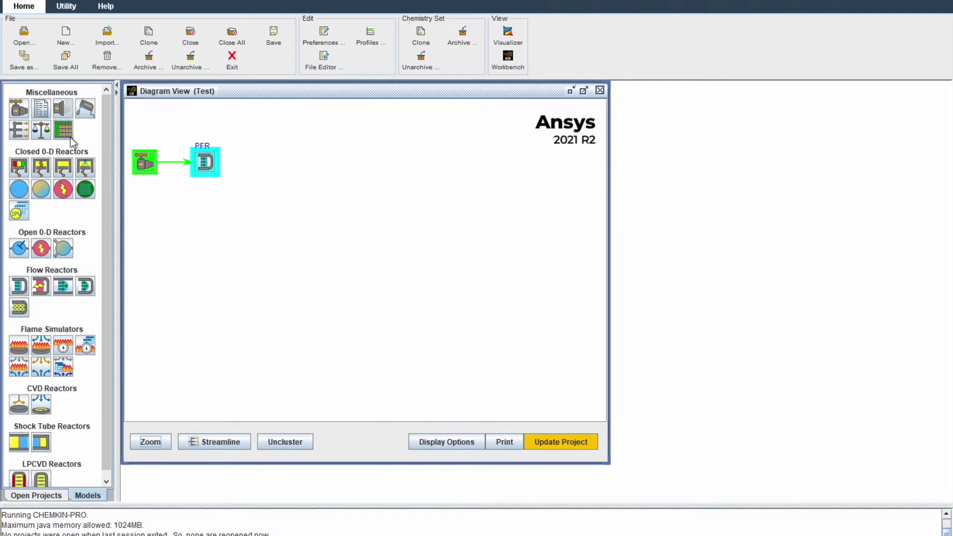
{"action": "left_click", "coordinate": [61, 109]}
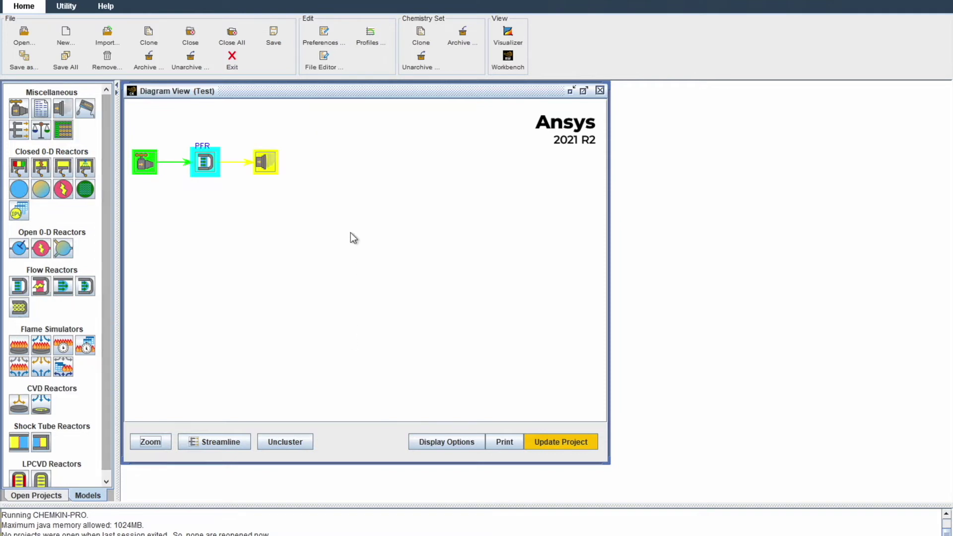
{"action": "left_click", "coordinate": [553, 442]}
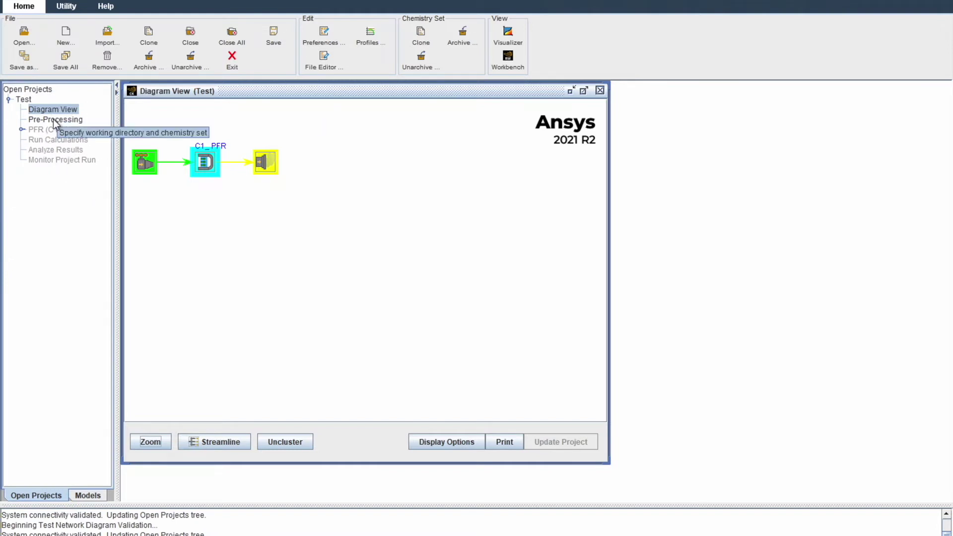
{"action": "left_click", "coordinate": [55, 120]}
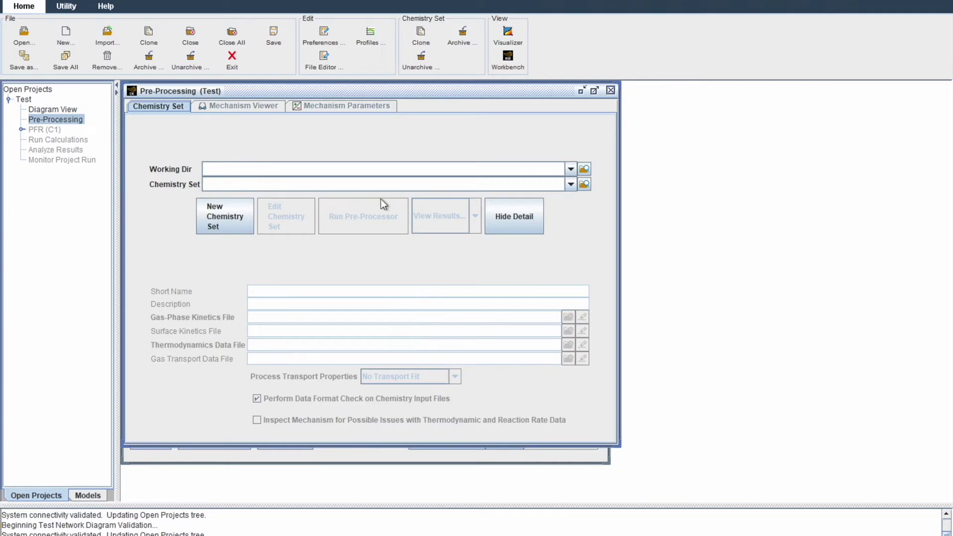
Step: Point the working directory to the Presentation\Test folder and start a new chemistry set with short name test
{"action": "left_click", "coordinate": [585, 169]}
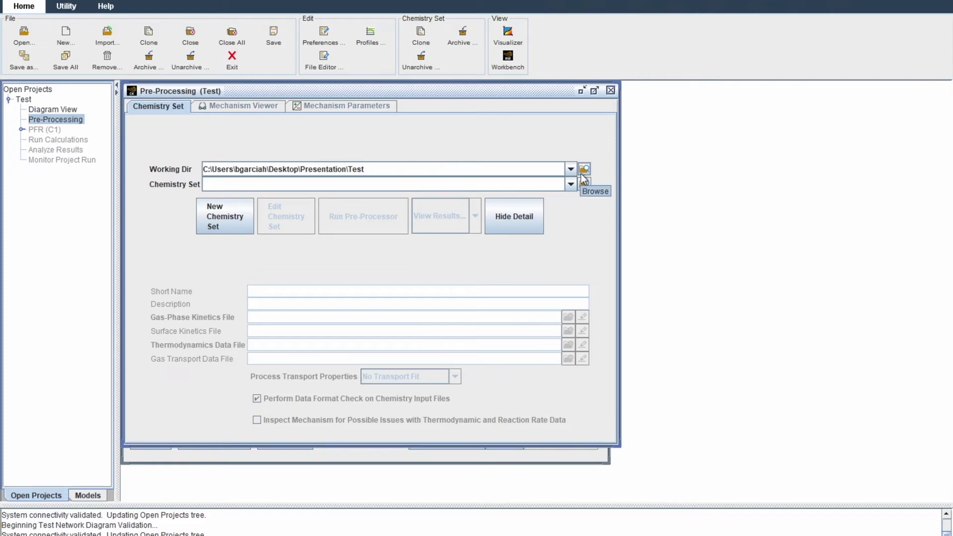
{"action": "left_click", "coordinate": [214, 212]}
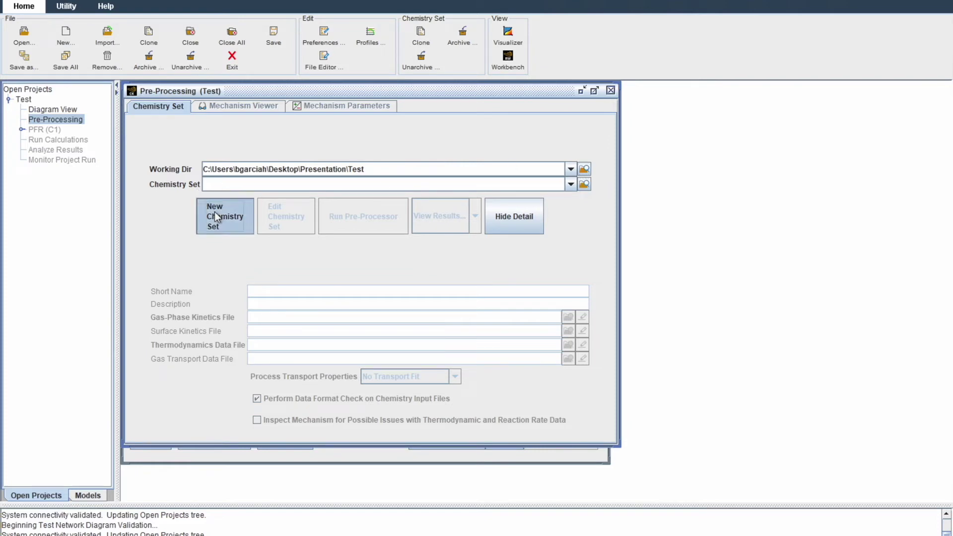
{"action": "double_click", "coordinate": [257, 297]}
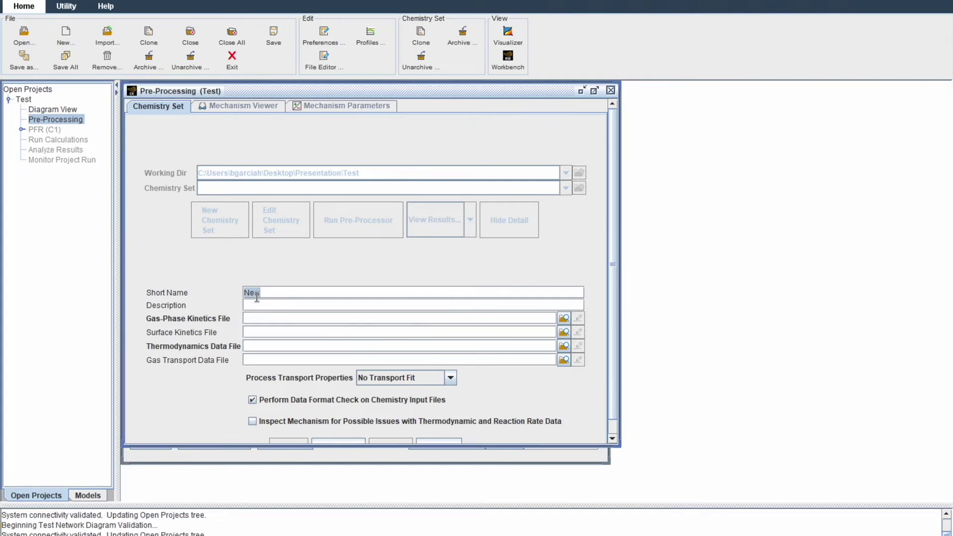
{"action": "type", "text": "test"}
{"action": "left_click", "coordinate": [258, 320]}
Step: Attach the gas-phase kinetics, surface kinetics and thermodynamics files, showing all file types
{"action": "left_click", "coordinate": [564, 319]}
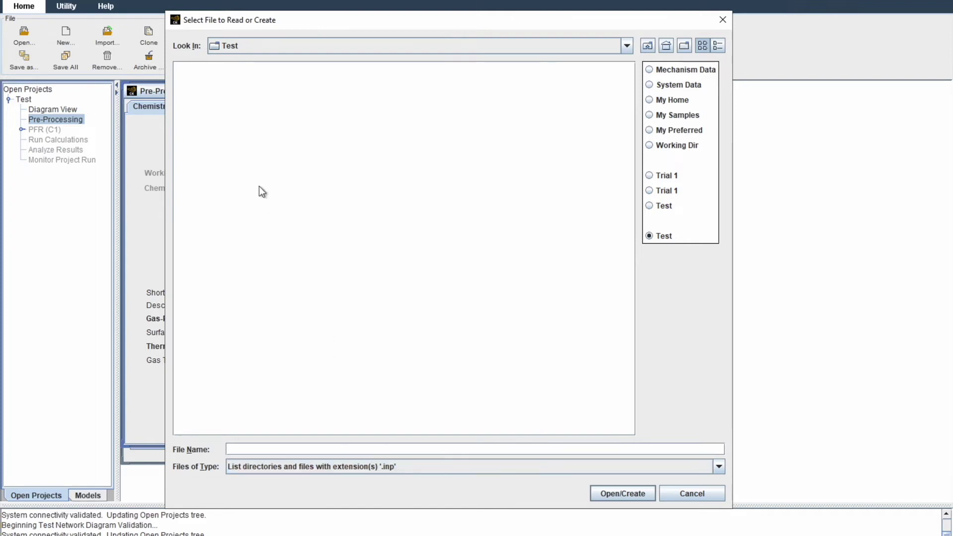
{"action": "left_click", "coordinate": [383, 466]}
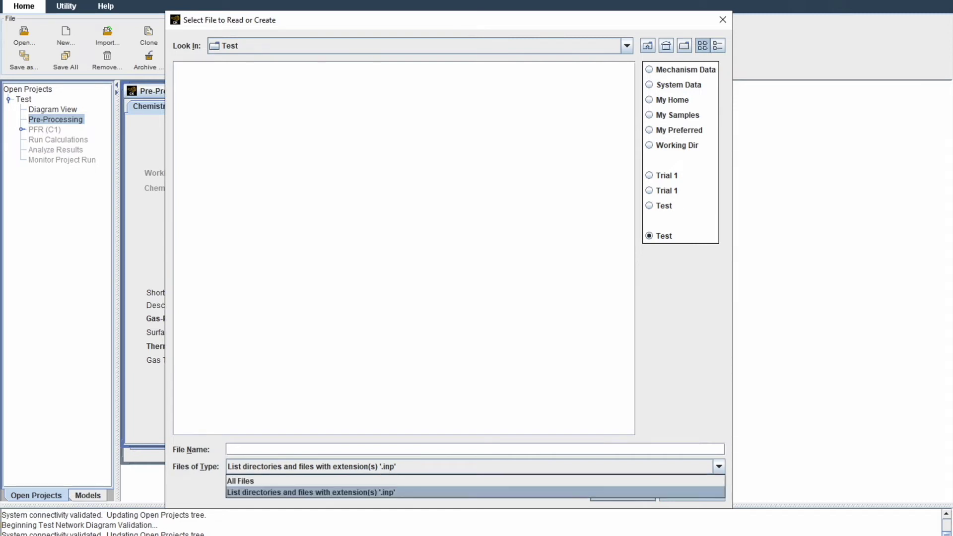
{"action": "left_click", "coordinate": [351, 482]}
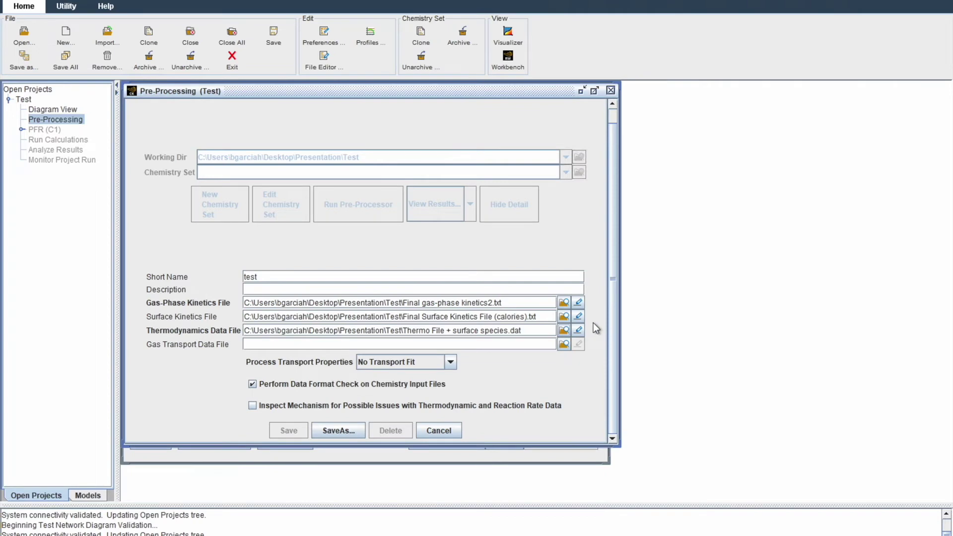
Step: Save the chemistry set as test.cks
{"action": "left_click", "coordinate": [338, 432]}
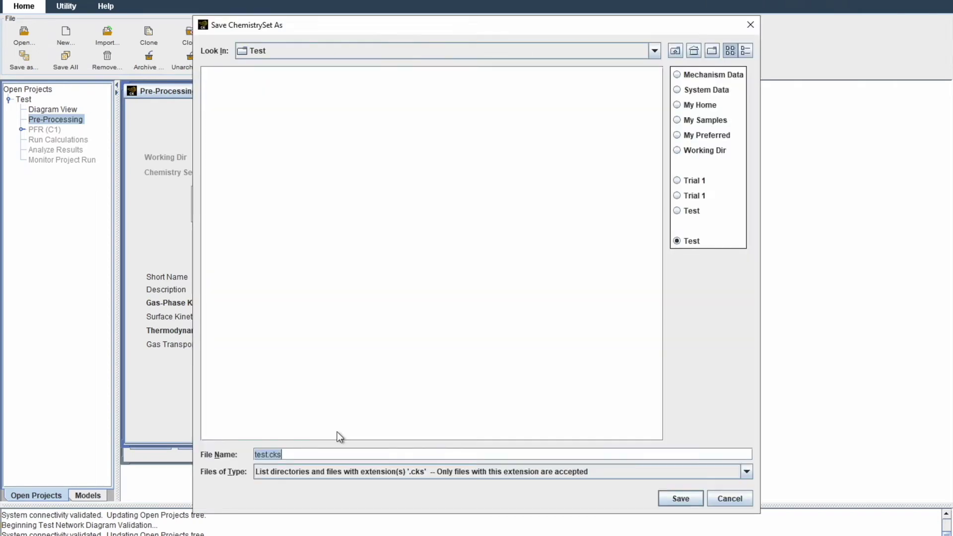
{"action": "left_click", "coordinate": [675, 498]}
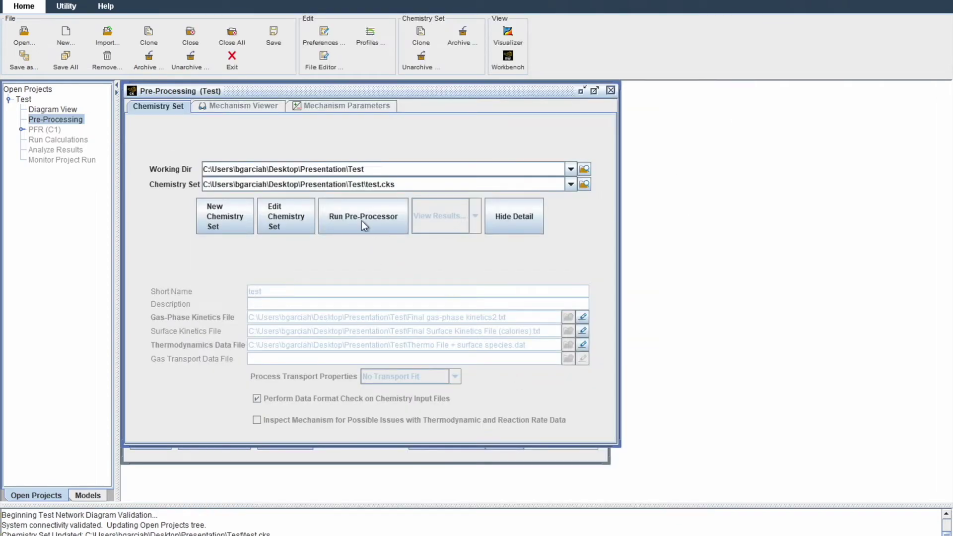
{"action": "left_click", "coordinate": [355, 209]}
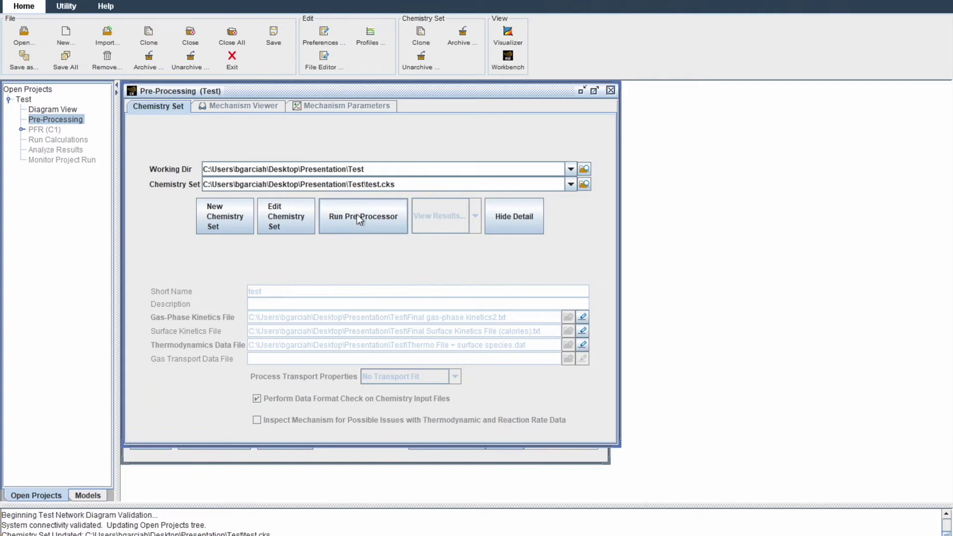
Step: Run the pre-processor on test.cks and check its summary confirms success
{"action": "left_click", "coordinate": [356, 214]}
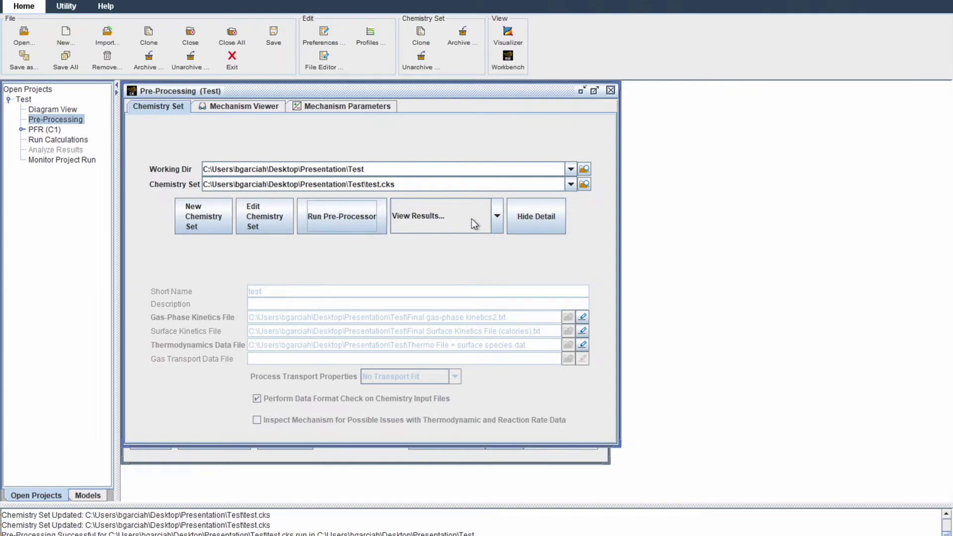
{"action": "left_click", "coordinate": [497, 215]}
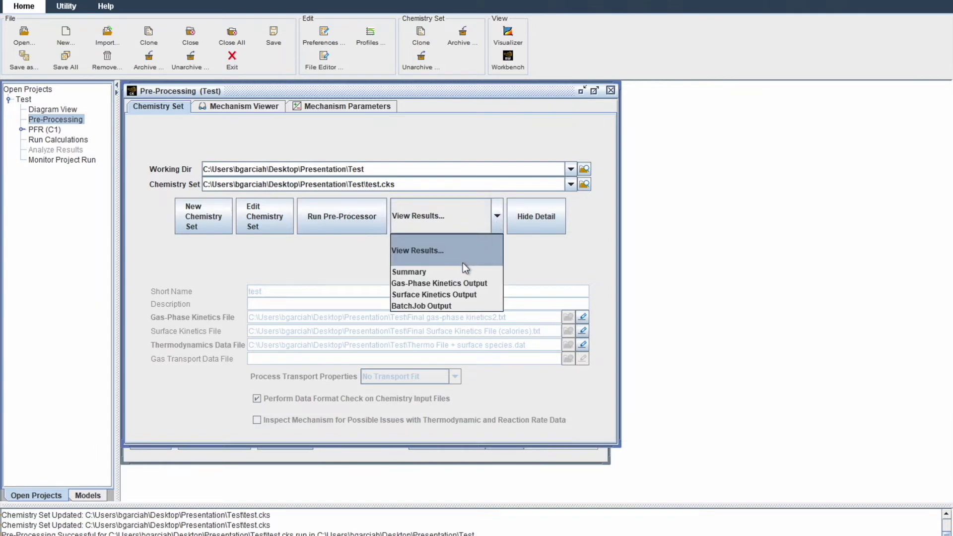
{"action": "left_click", "coordinate": [434, 271]}
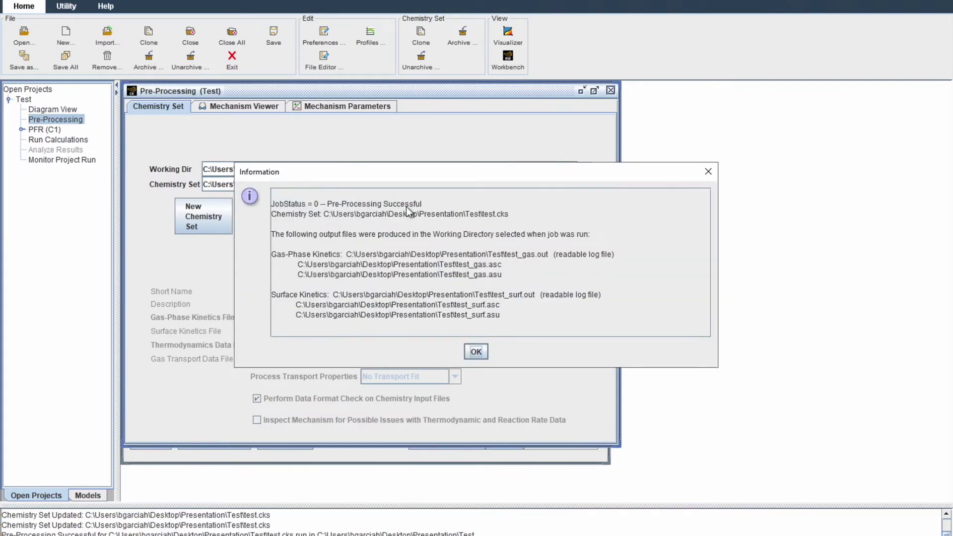
{"action": "left_click", "coordinate": [476, 352]}
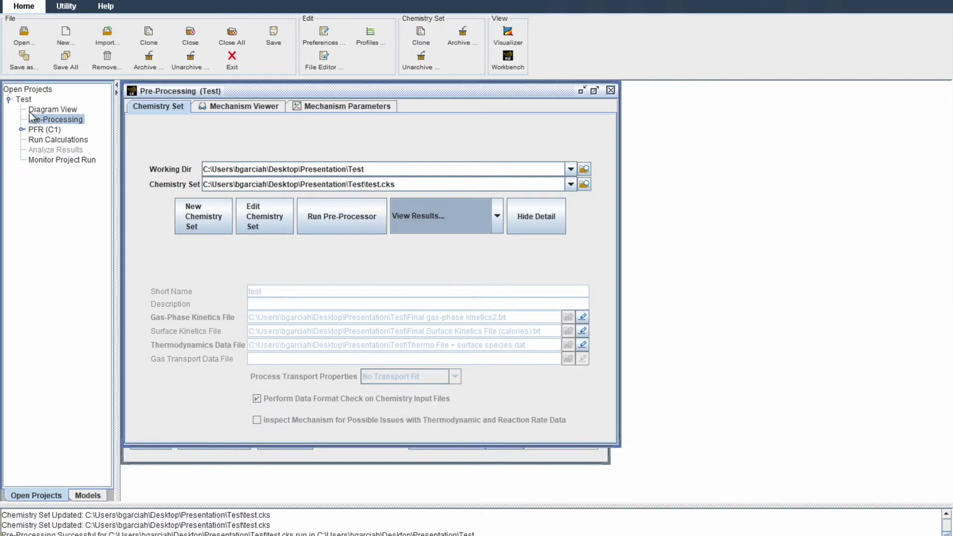
{"action": "left_click", "coordinate": [47, 130]}
Step: Set the C1_PFR reactor's problem type to Fix Gas Temperature
{"action": "double_click", "coordinate": [46, 131]}
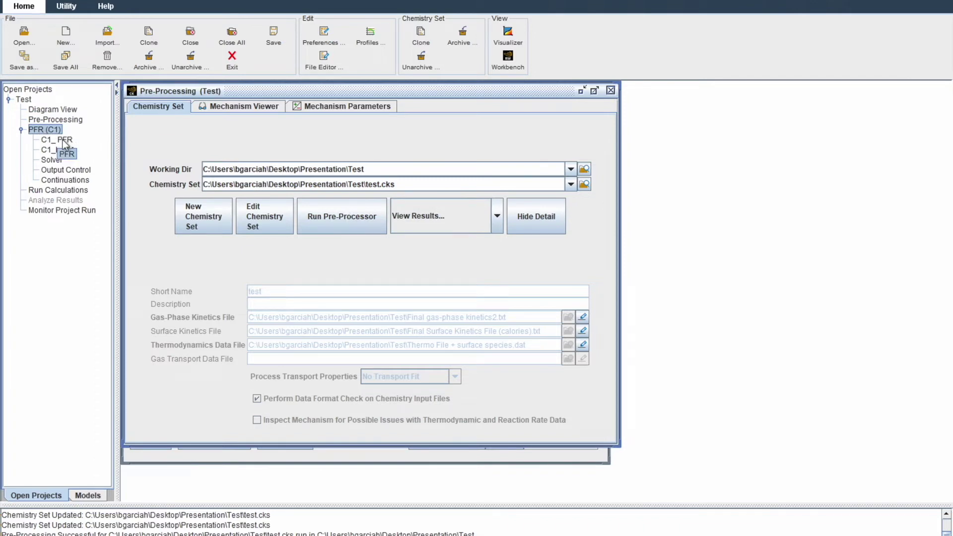
{"action": "left_click", "coordinate": [63, 141]}
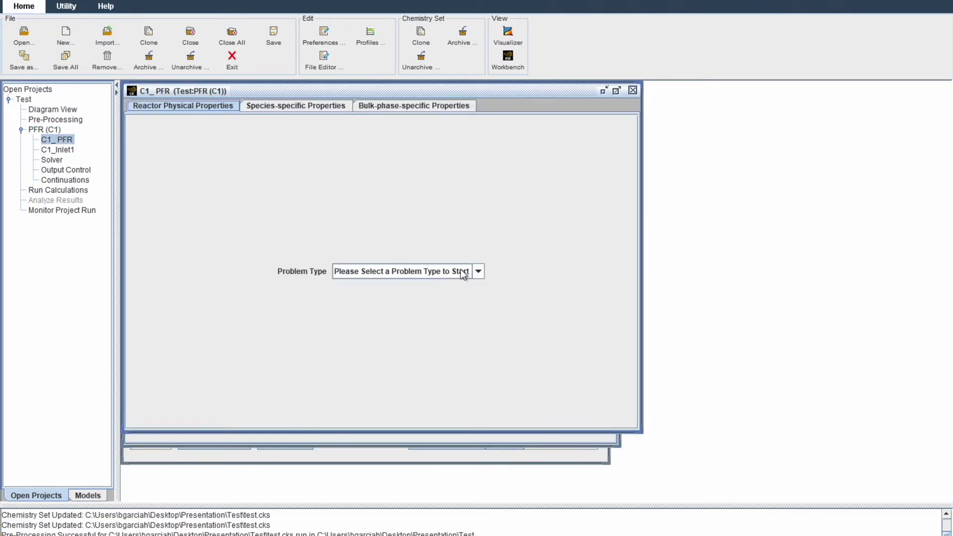
{"action": "left_click", "coordinate": [478, 273]}
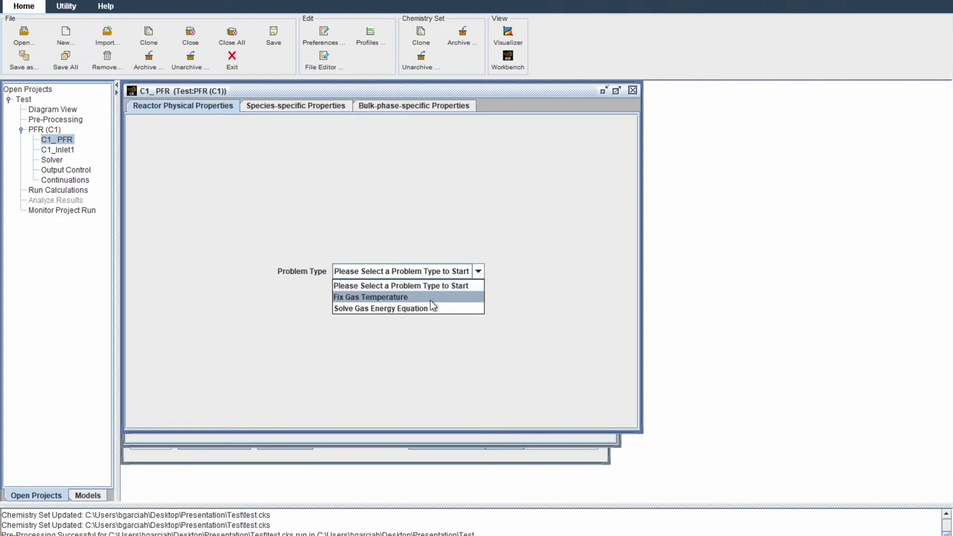
{"action": "left_click", "coordinate": [400, 296]}
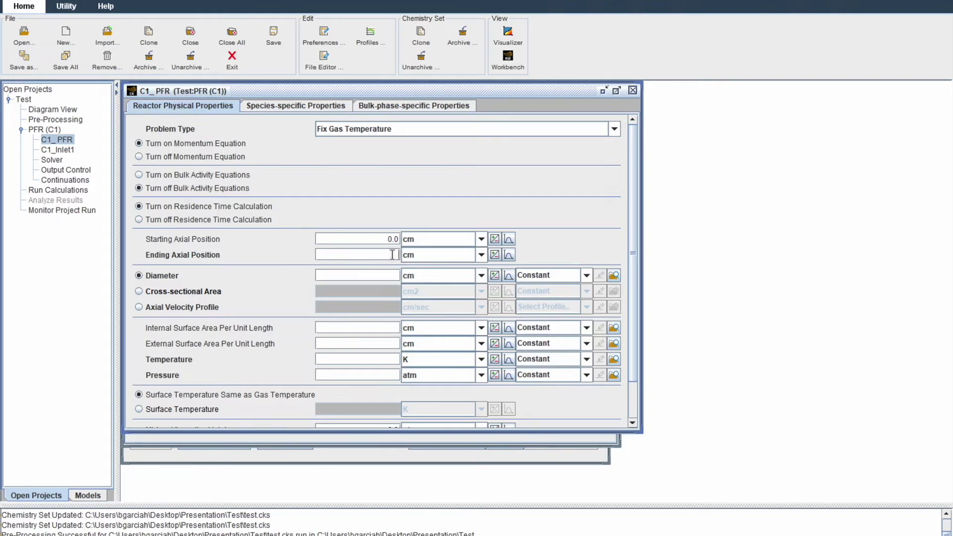
Step: Give the reactor an ending axial position of 27 mm and a 10 mm diameter, and start a new temperature profile
{"action": "type", "text": "27"}
{"action": "left_click", "coordinate": [428, 252]}
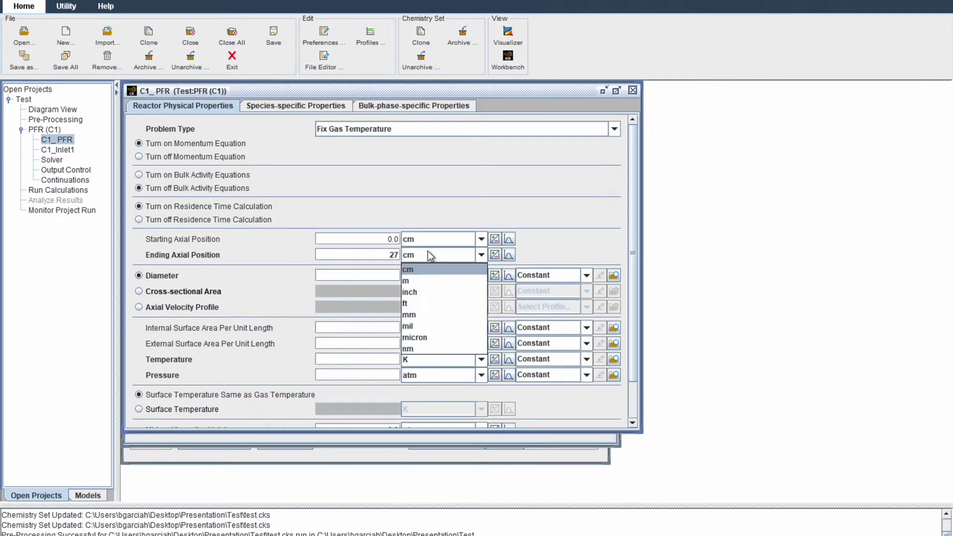
{"action": "left_click", "coordinate": [415, 315]}
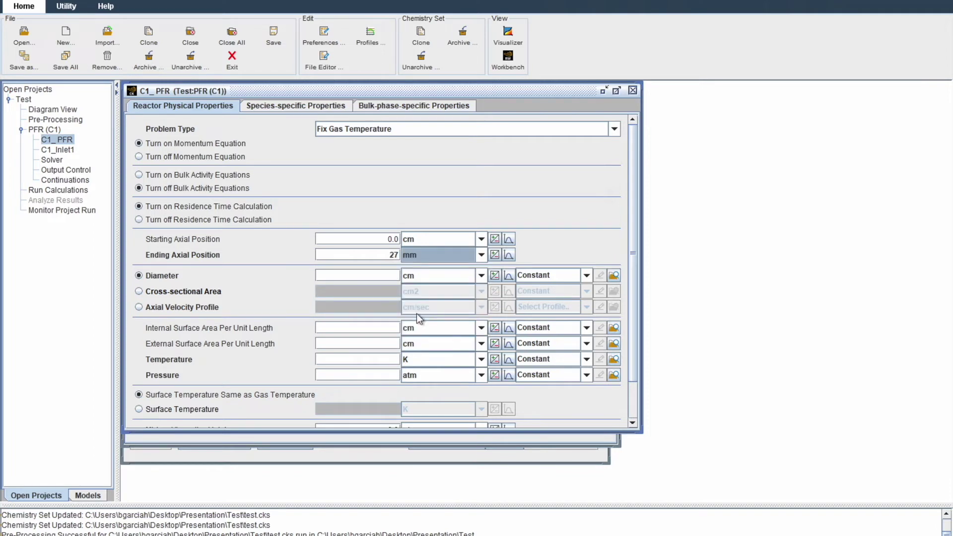
{"action": "left_click", "coordinate": [382, 275]}
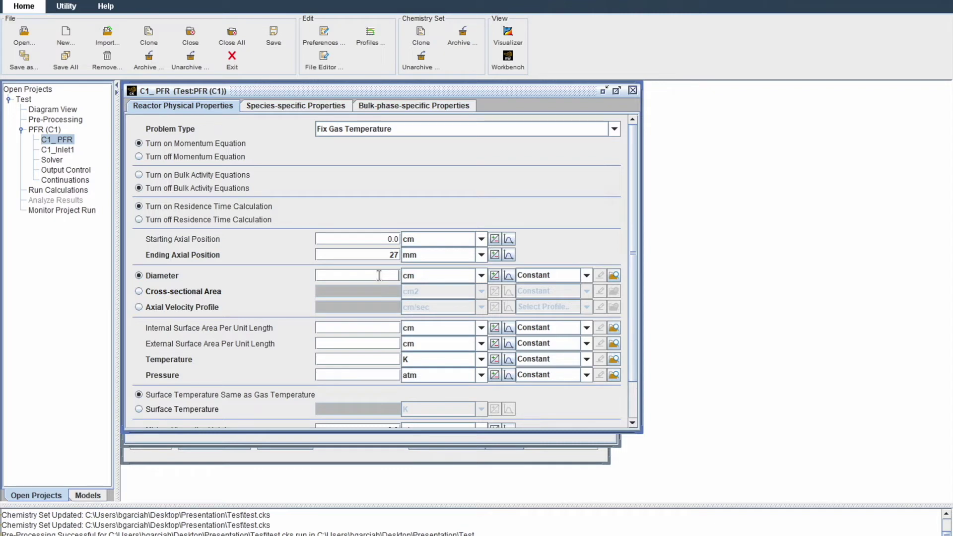
{"action": "type", "text": "5"}
{"action": "type", "text": "0"}
{"action": "left_click", "coordinate": [425, 276]}
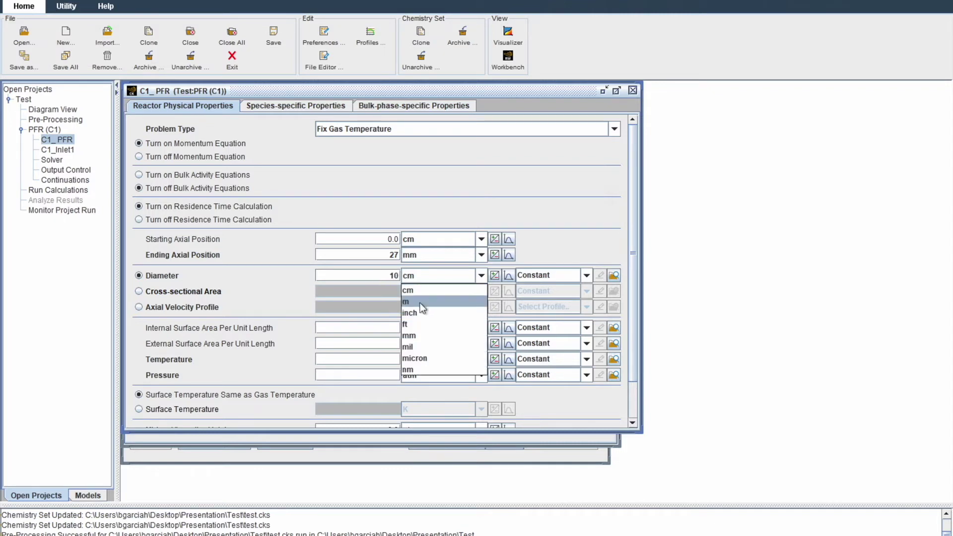
{"action": "left_click", "coordinate": [418, 340]}
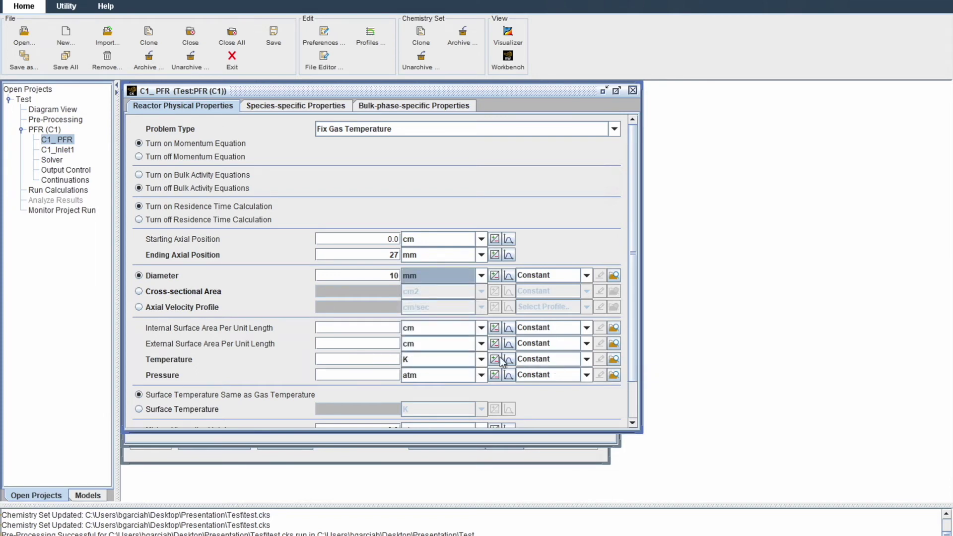
{"action": "left_click", "coordinate": [586, 360]}
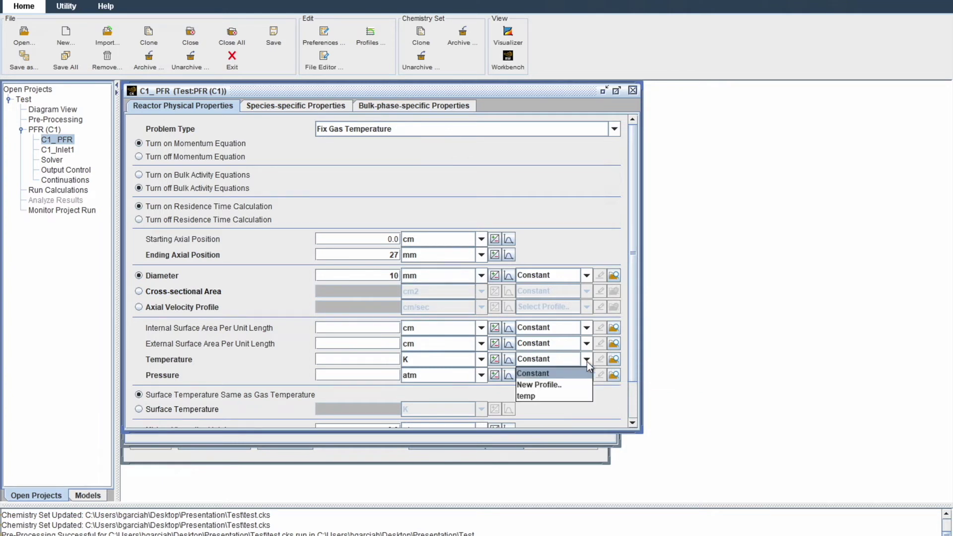
{"action": "left_click", "coordinate": [558, 385]}
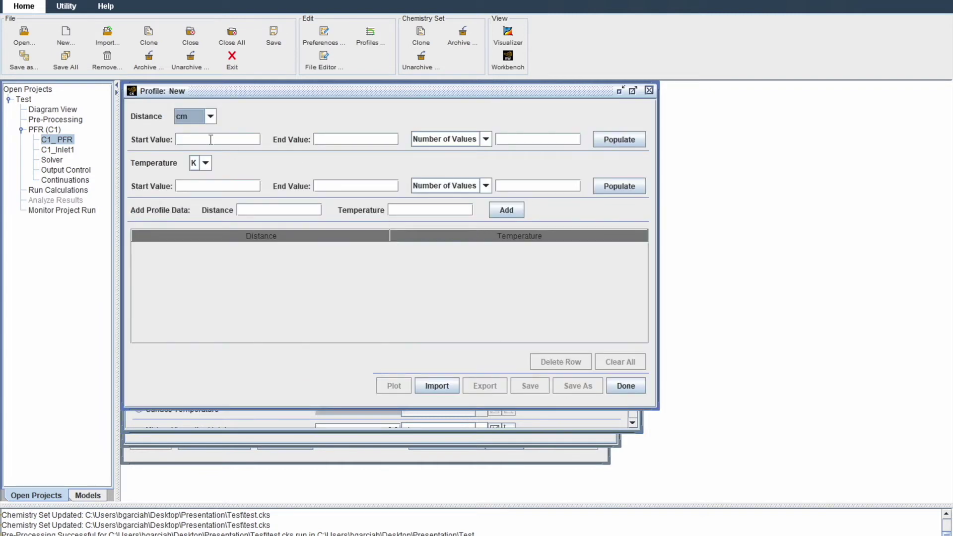
Step: Populate the profile distance with 10 points from 0 to 27 mm
{"action": "left_click", "coordinate": [205, 135]}
{"action": "type", "text": "0"}
{"action": "left_click", "coordinate": [210, 116]}
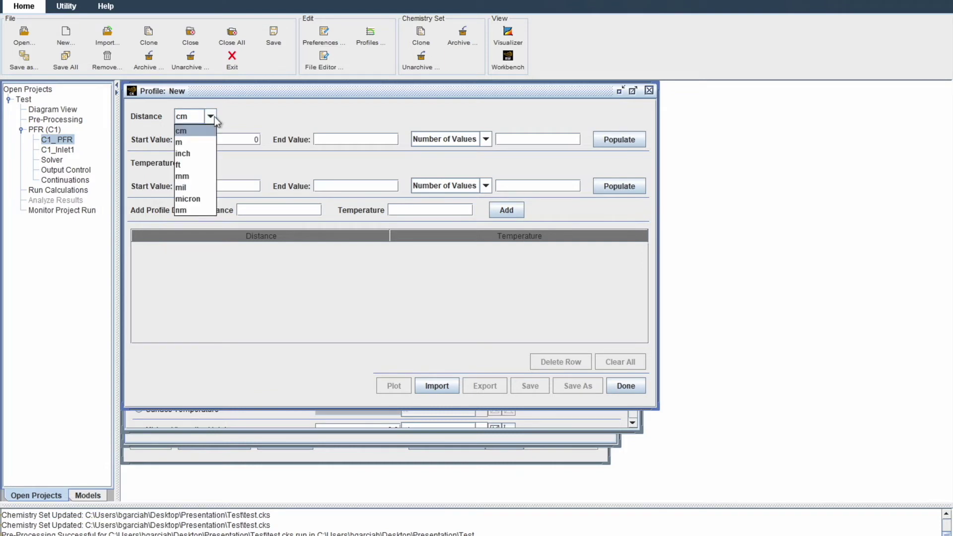
{"action": "left_click", "coordinate": [202, 176]}
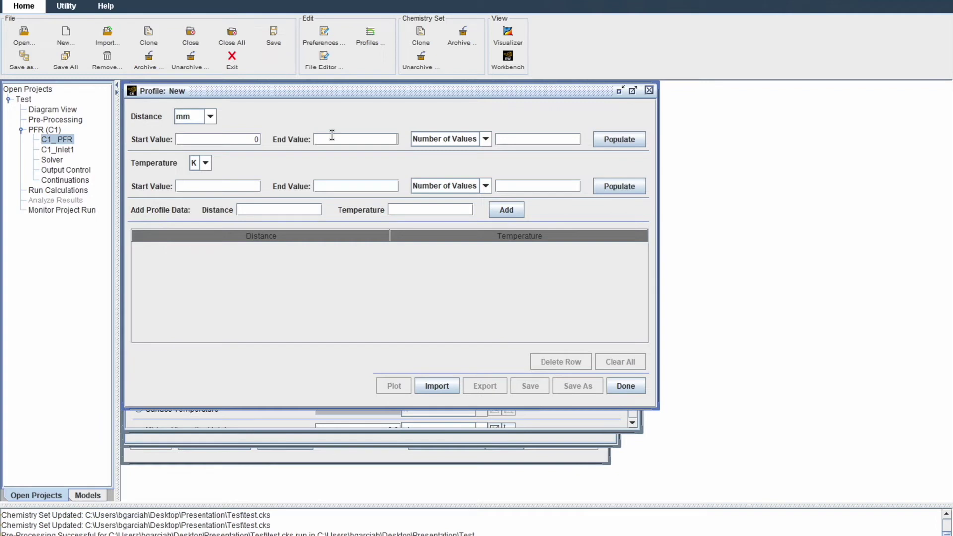
{"action": "type", "text": "27"}
{"action": "left_click", "coordinate": [532, 136]}
{"action": "type", "text": "10"}
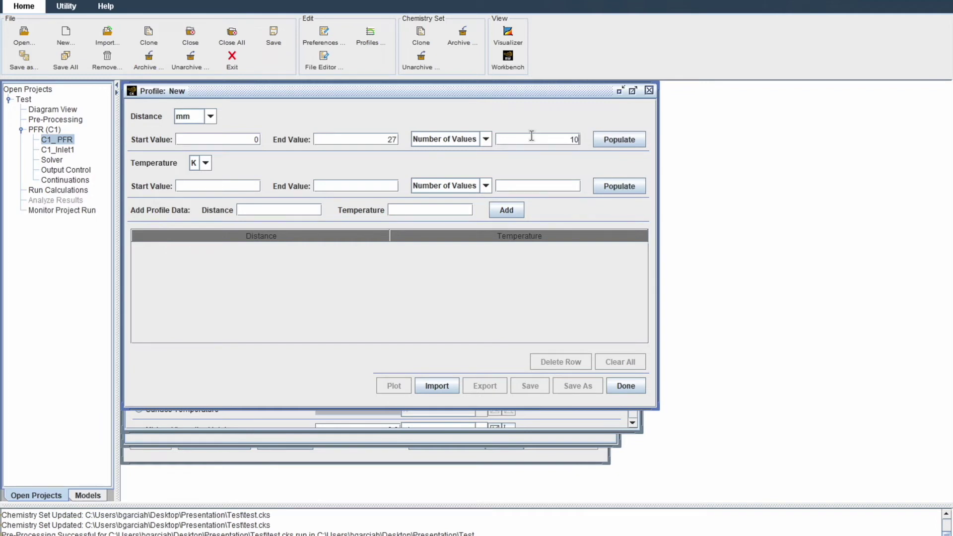
{"action": "left_click", "coordinate": [615, 141]}
Step: Populate the profile temperature with 10 values from 100 to 900 C
{"action": "left_click", "coordinate": [228, 187]}
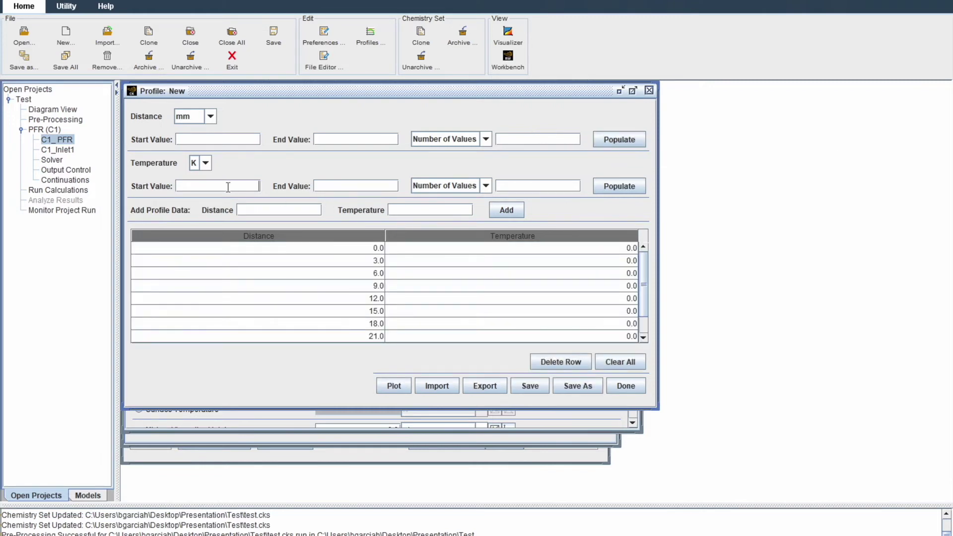
{"action": "left_click", "coordinate": [205, 164]}
{"action": "left_click", "coordinate": [199, 188]}
{"action": "type", "text": "100"}
{"action": "type", "text": "900"}
{"action": "left_click", "coordinate": [518, 184]}
{"action": "type", "text": "10"}
{"action": "left_click", "coordinate": [616, 187]}
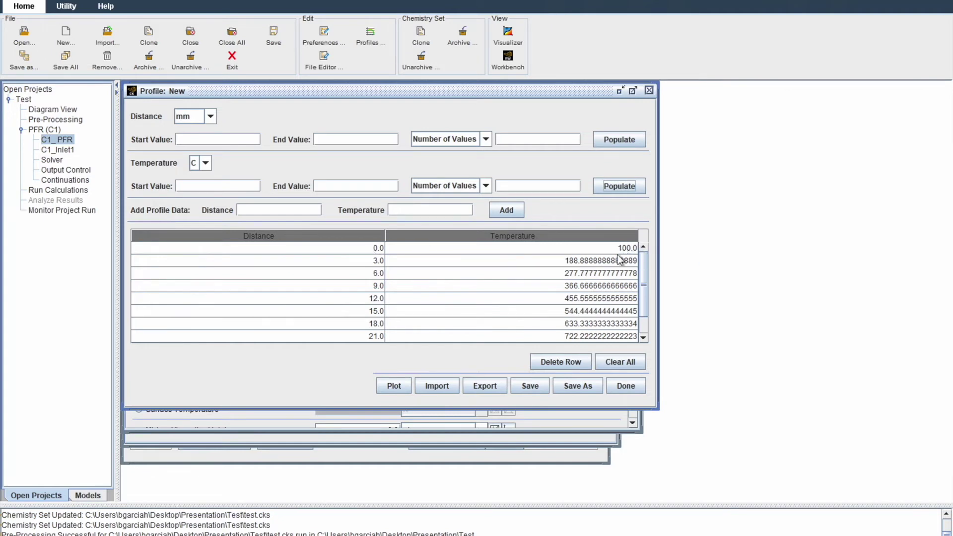
{"action": "scroll", "coordinate": [601, 282], "scroll_direction": "down", "scroll_amount": 1}
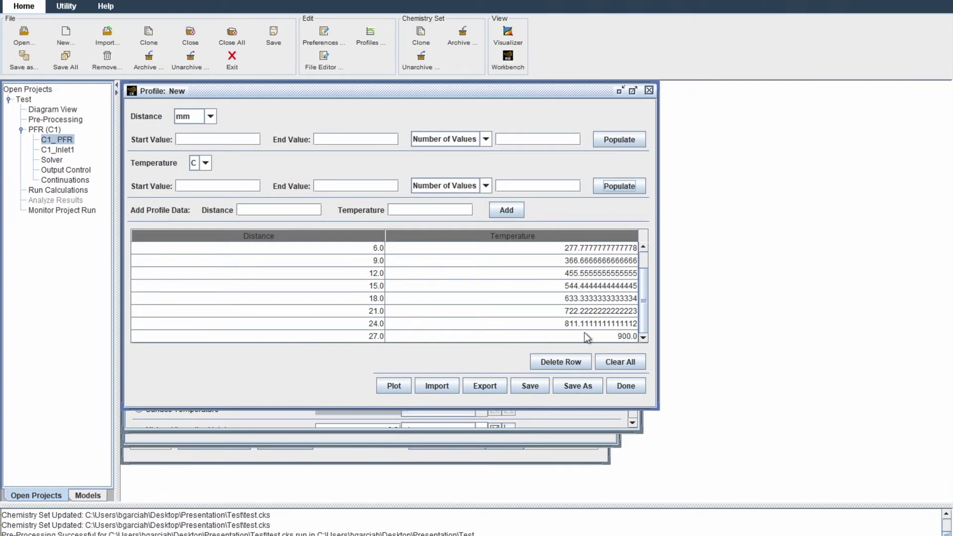
Step: Save the finished temperature profile under the file name temptest
{"action": "left_click", "coordinate": [625, 386]}
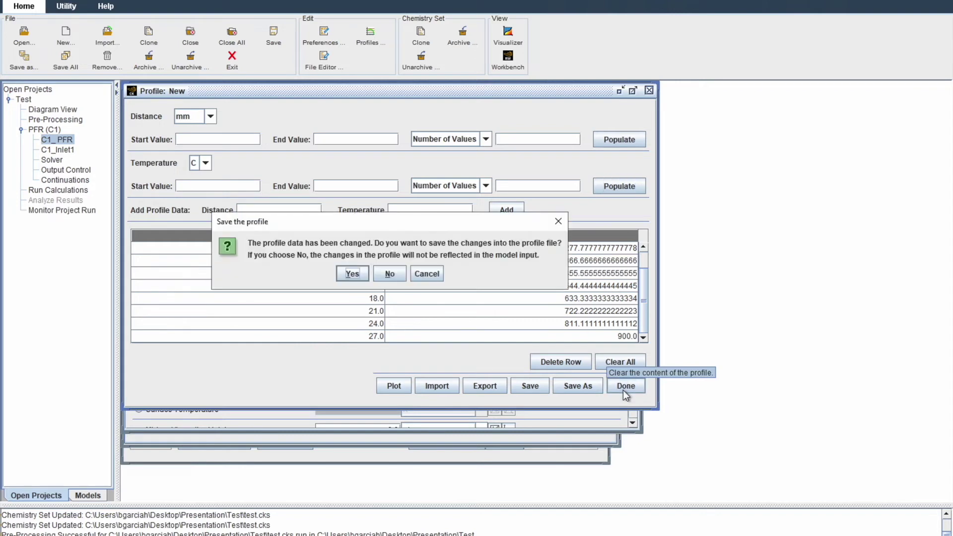
{"action": "left_click", "coordinate": [351, 274]}
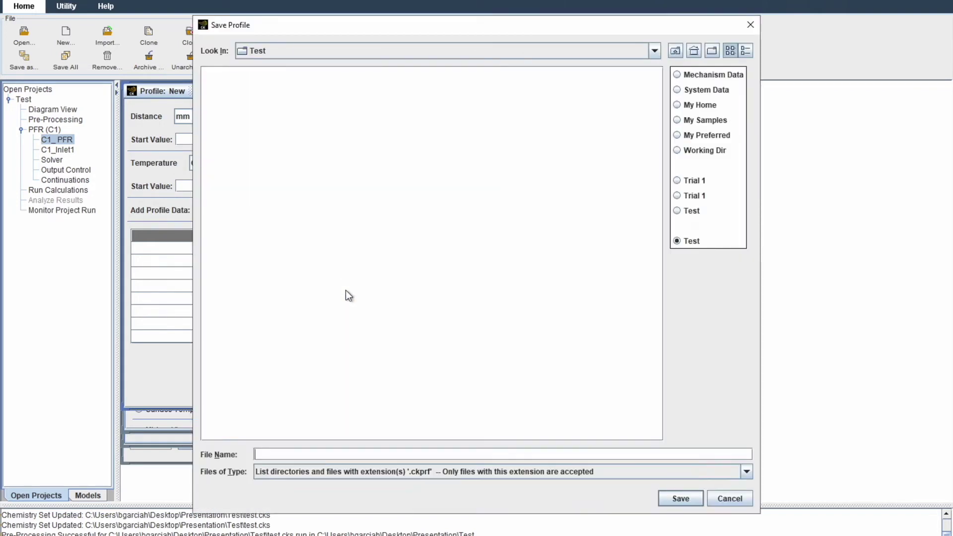
{"action": "type", "text": "temptest"}
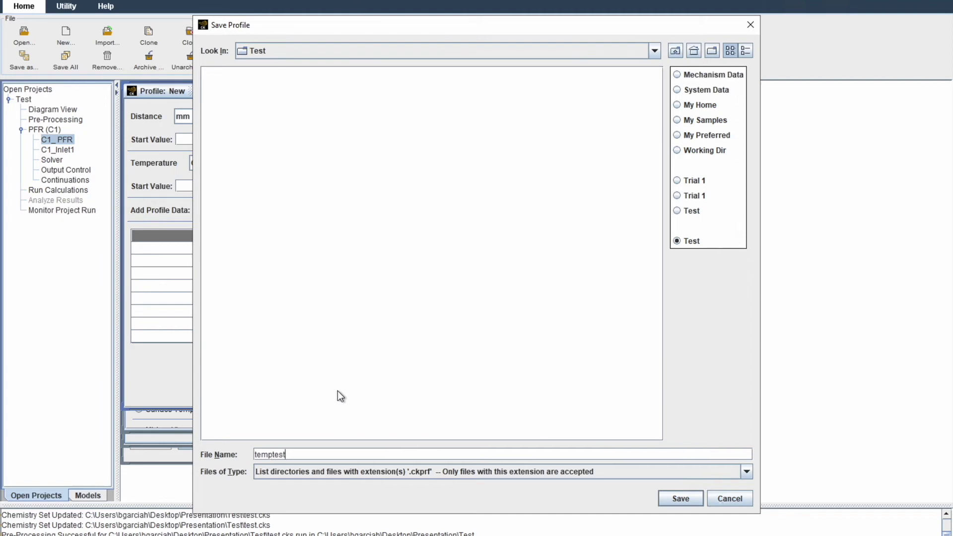
{"action": "left_click", "coordinate": [676, 496]}
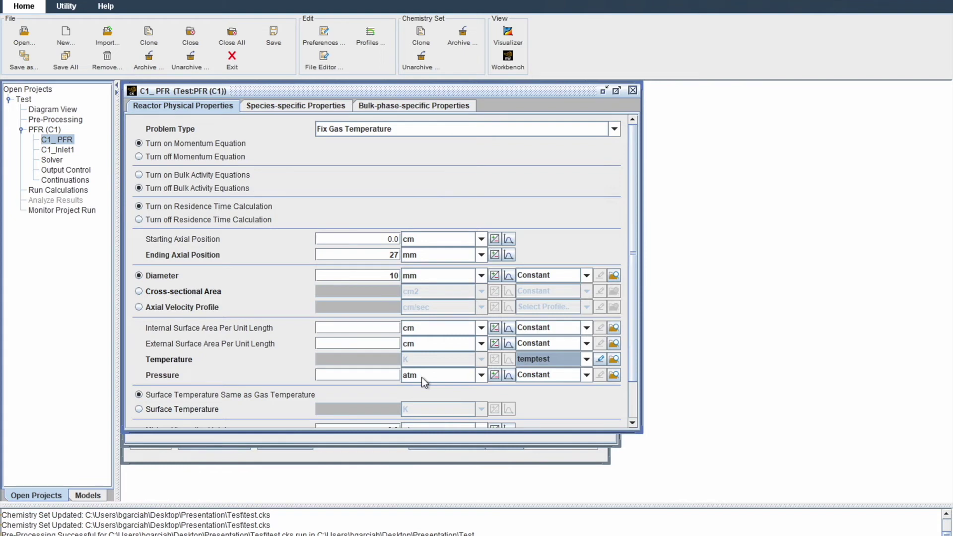
Step: Set the C1_PFR pressure to 1 bar
{"action": "left_click", "coordinate": [332, 372]}
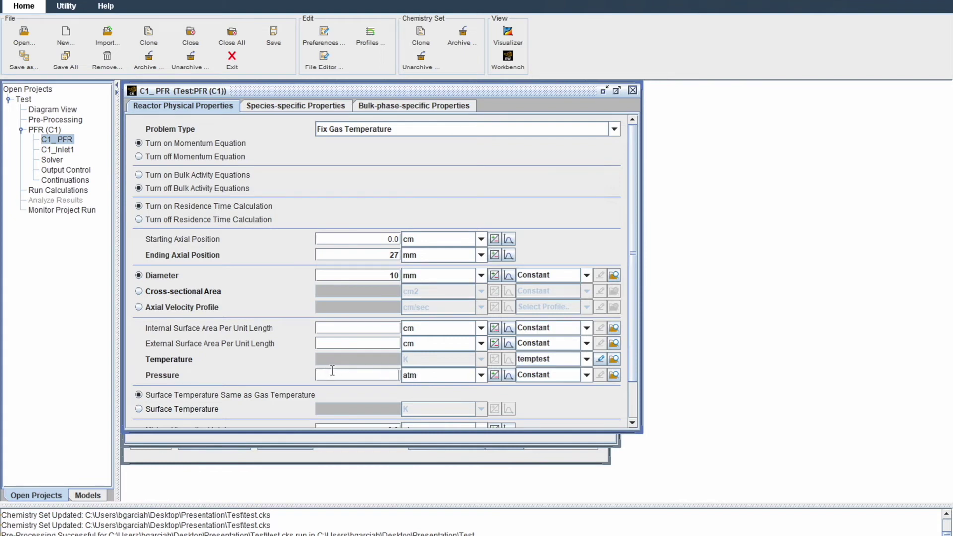
{"action": "type", "text": "1"}
{"action": "left_click", "coordinate": [413, 377]}
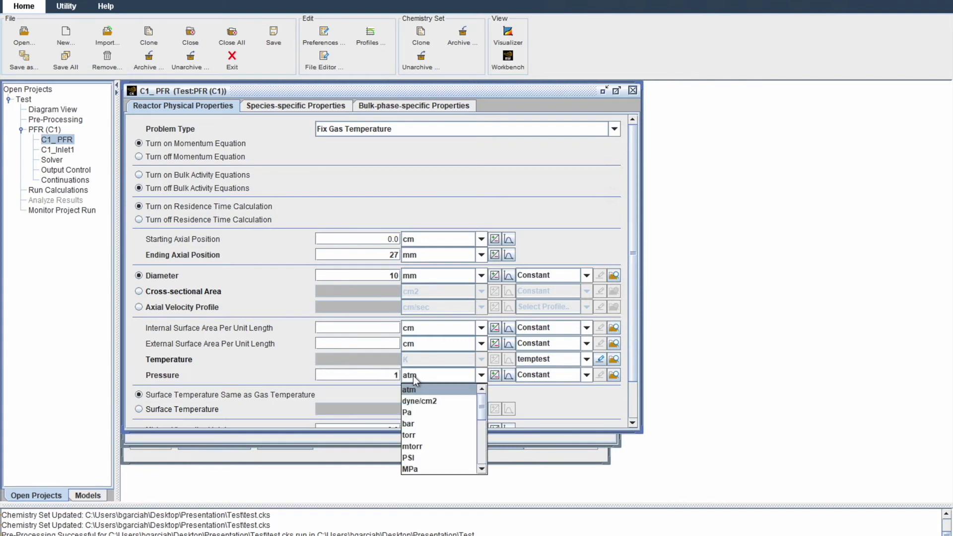
{"action": "left_click", "coordinate": [410, 419]}
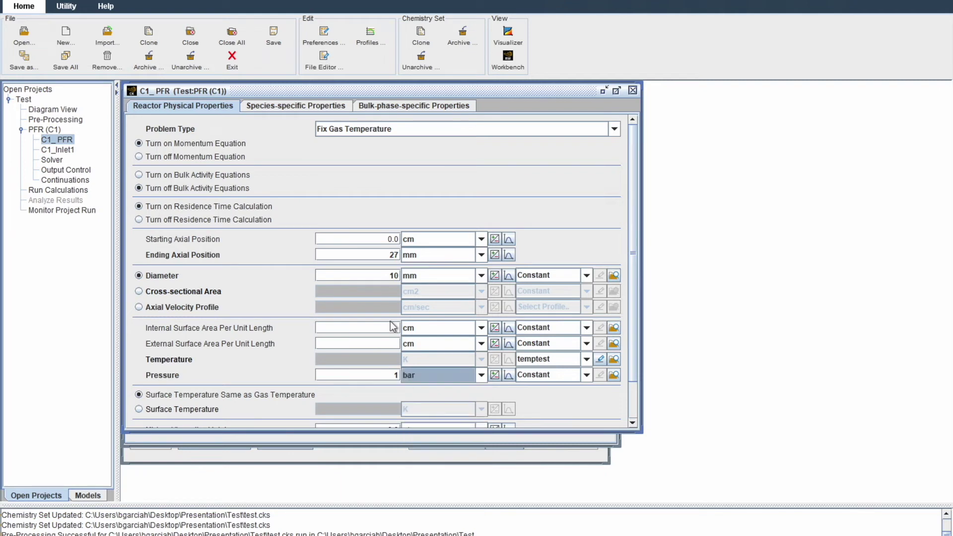
{"action": "scroll", "coordinate": [391, 320], "scroll_direction": "down", "scroll_amount": 2}
{"action": "scroll", "coordinate": [392, 320], "scroll_direction": "down", "scroll_amount": 2}
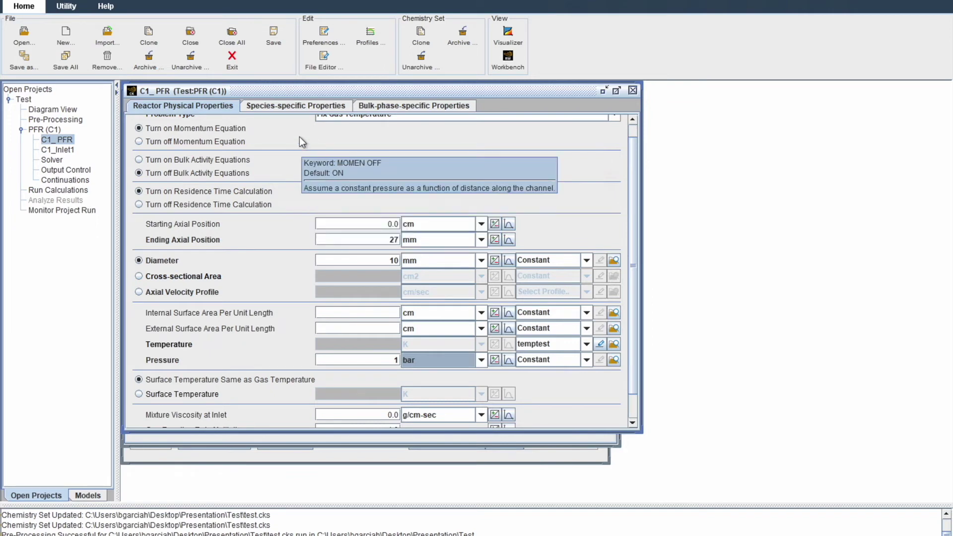
{"action": "left_click", "coordinate": [290, 105]}
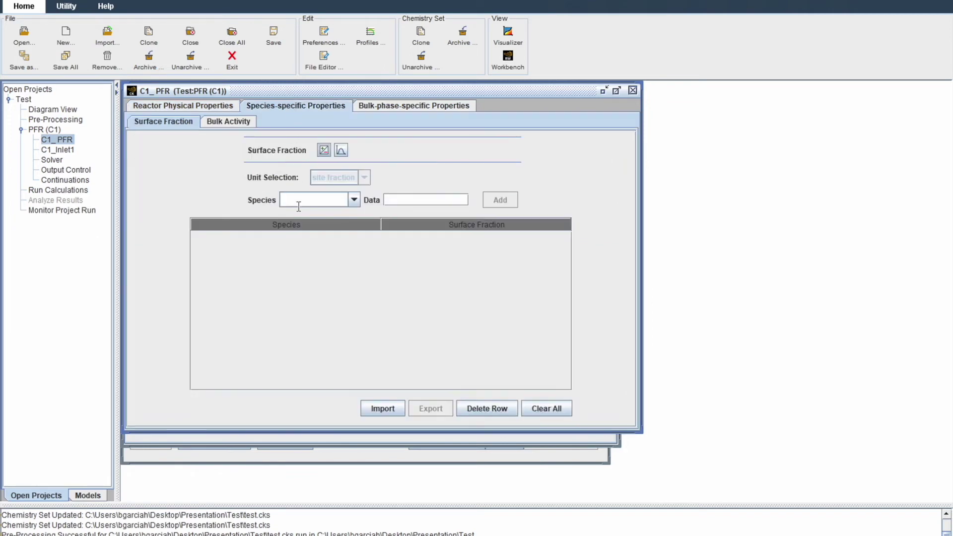
Step: Add NI(S) with a surface fraction of 1.0 to the reactor's surface fractions
{"action": "left_click", "coordinate": [354, 200]}
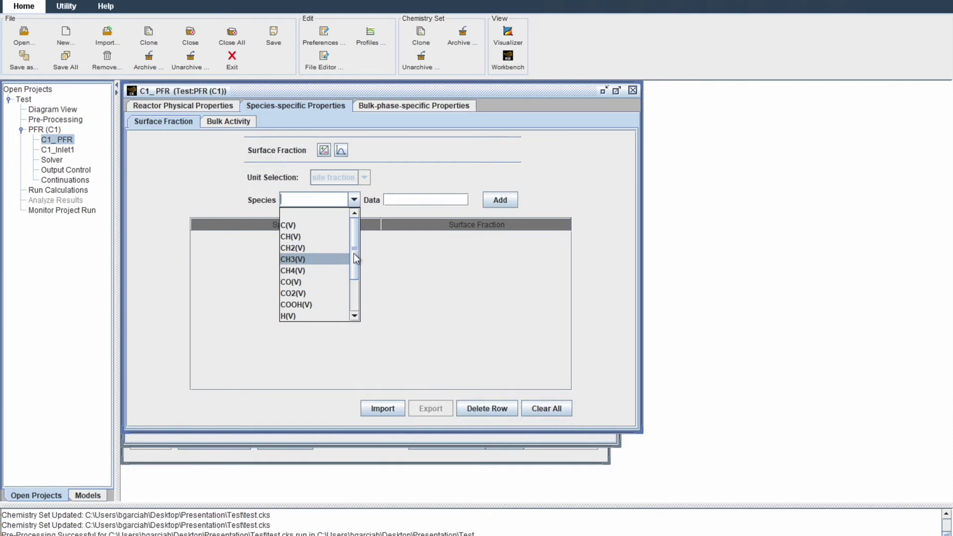
{"action": "left_click_drag", "start_coordinate": [353, 253], "coordinate": [356, 297]}
{"action": "left_click", "coordinate": [305, 295]}
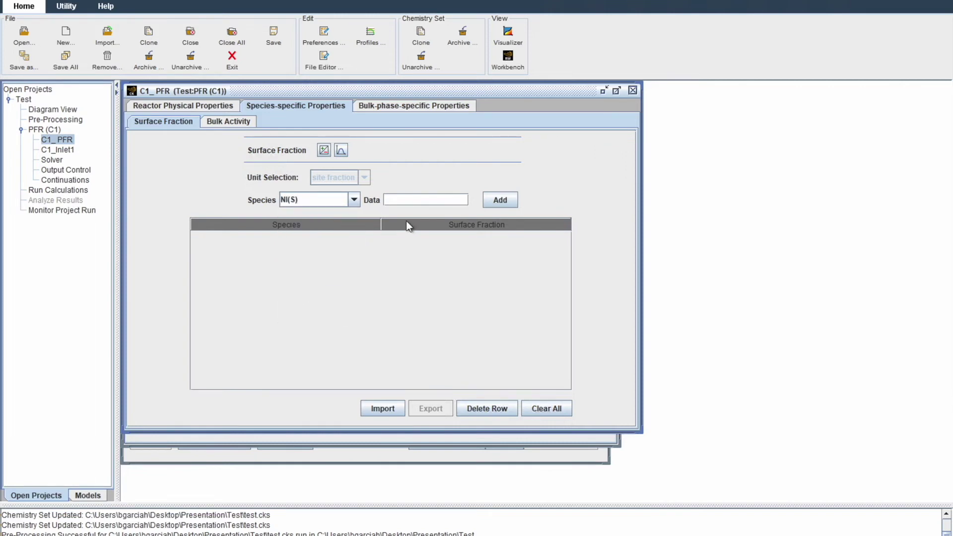
{"action": "left_click", "coordinate": [407, 202]}
{"action": "type", "text": "1.0"}
{"action": "left_click", "coordinate": [499, 201]}
{"action": "left_click", "coordinate": [498, 201]}
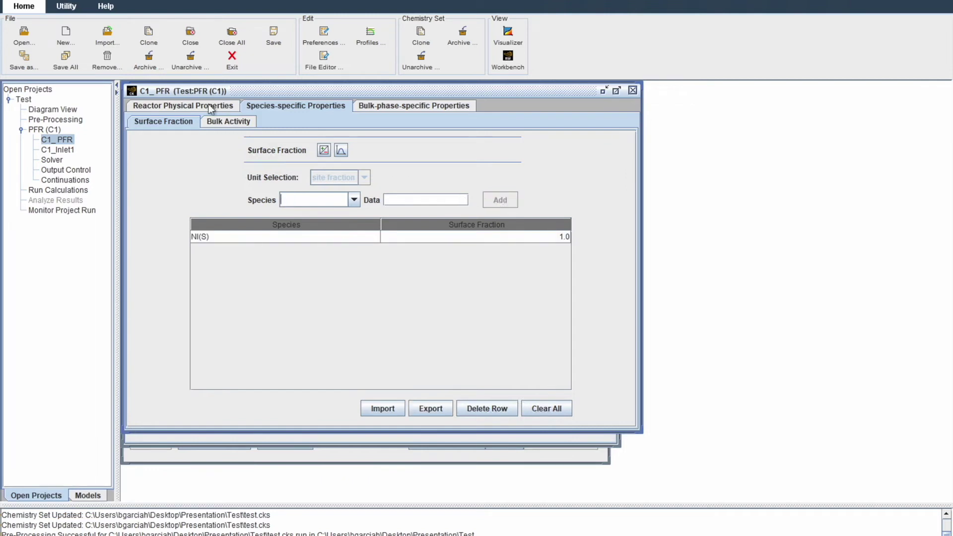
{"action": "left_click", "coordinate": [56, 150]}
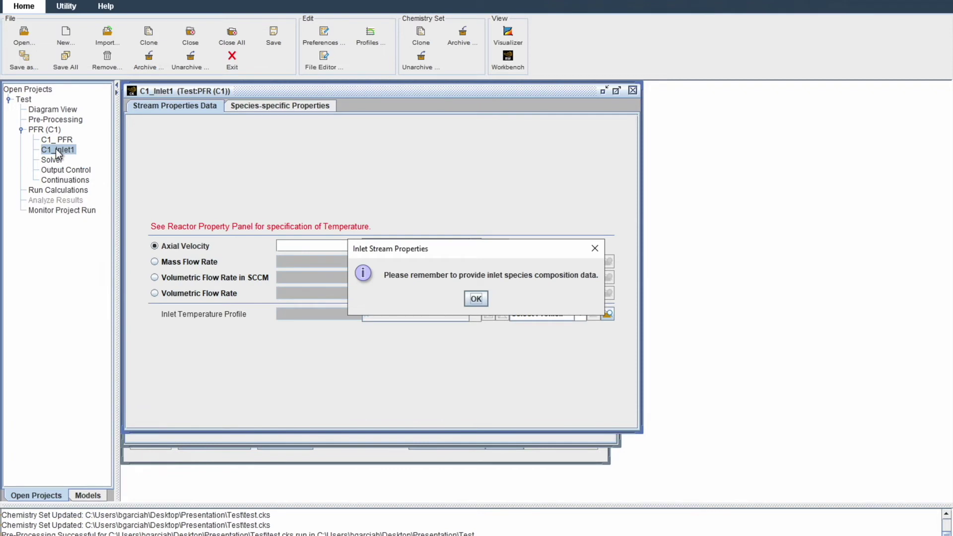
Step: Give C1_Inlet1 a volumetric flow rate of 4000 SCCM
{"action": "left_click", "coordinate": [487, 304]}
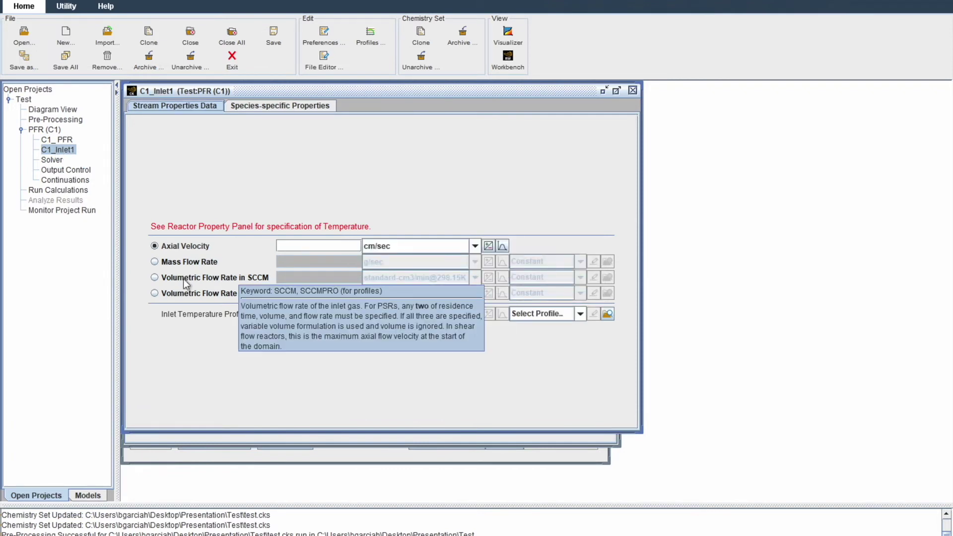
{"action": "mouse_move", "coordinate": [179, 263]}
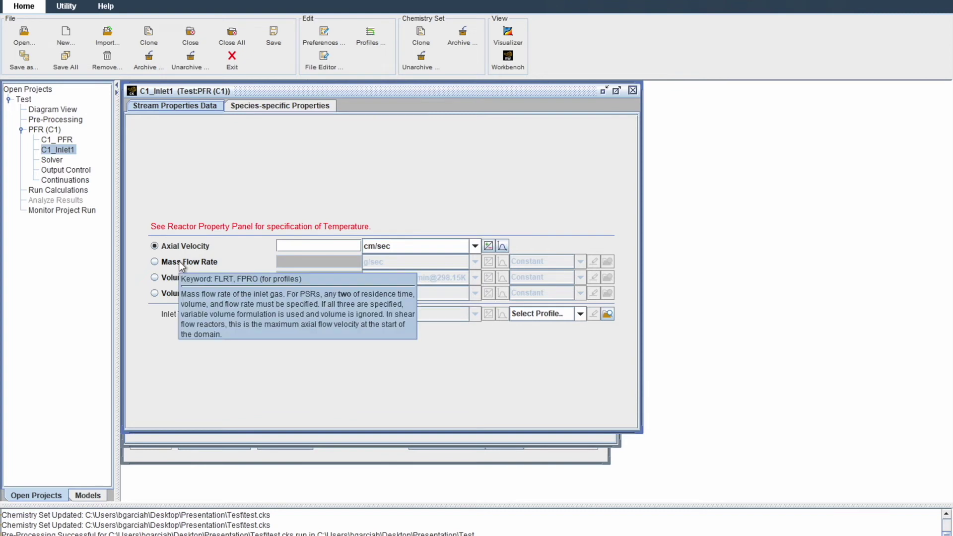
{"action": "left_click", "coordinate": [157, 276]}
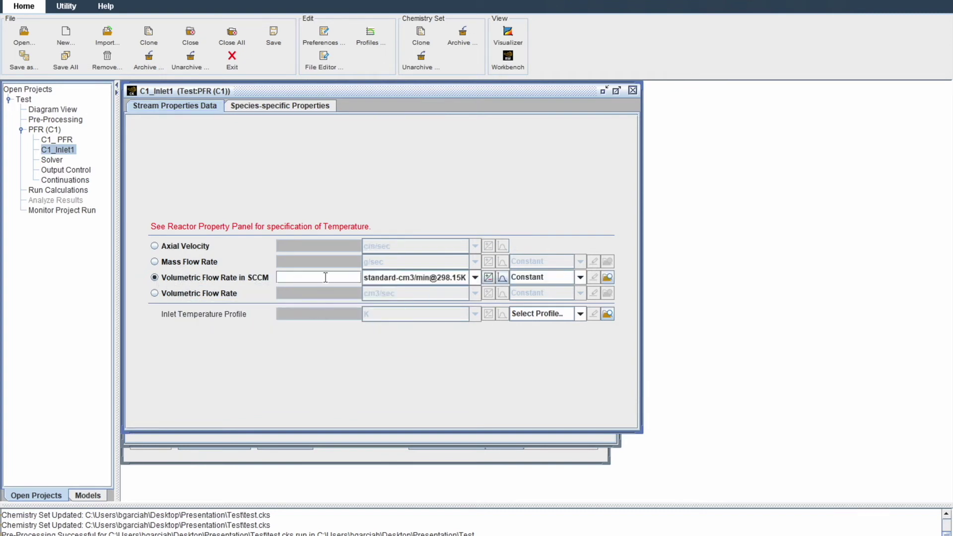
{"action": "type", "text": "4000"}
{"action": "left_click", "coordinate": [259, 107]}
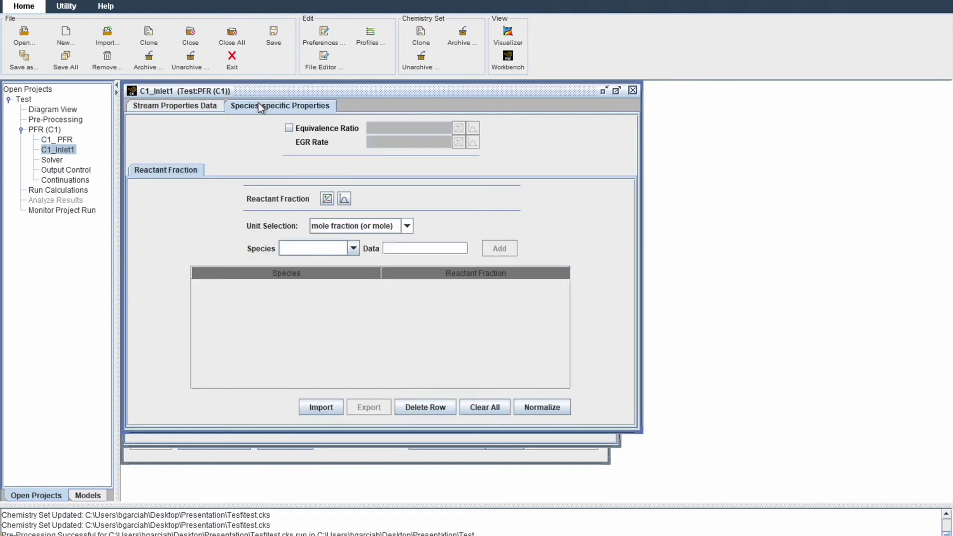
Step: Choose CH4 from the species list, then return to the species-specific properties
{"action": "left_click", "coordinate": [351, 250]}
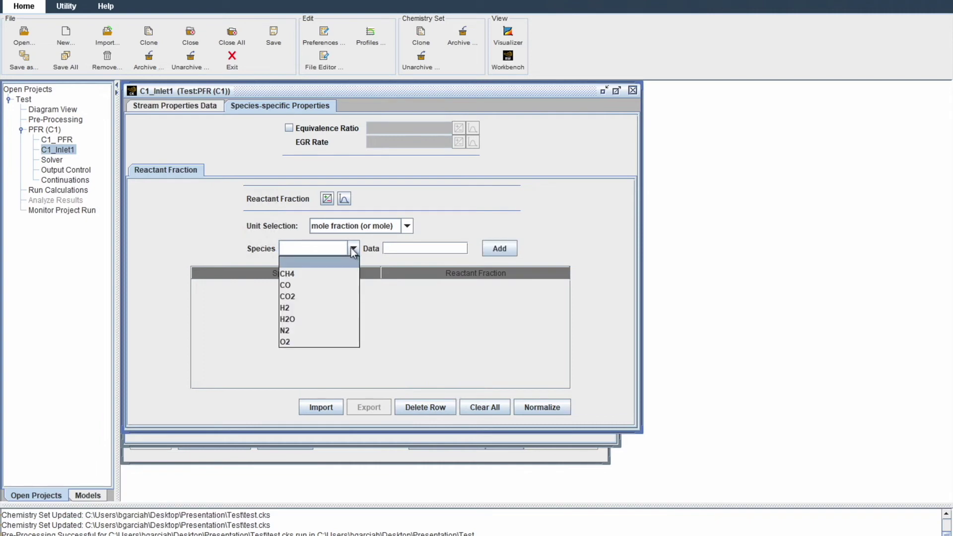
{"action": "left_click", "coordinate": [324, 274]}
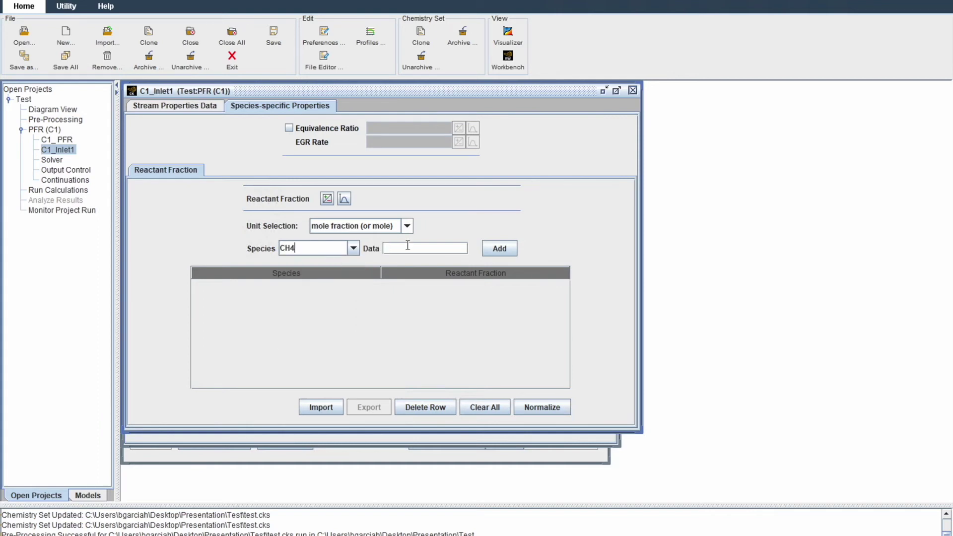
{"action": "key", "text": "ctrl+Page_Up"}
{"action": "mouse_move", "coordinate": [272, 283]}
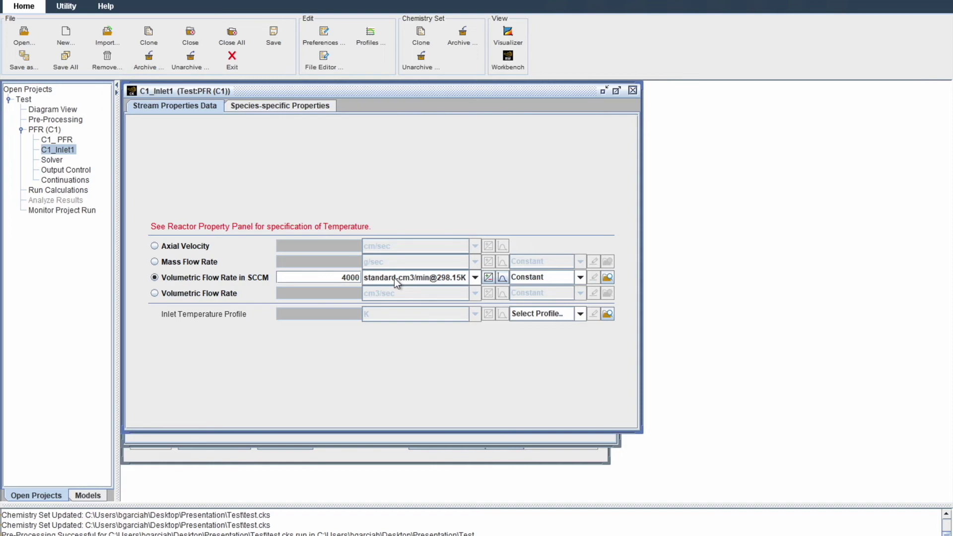
{"action": "left_click", "coordinate": [268, 107]}
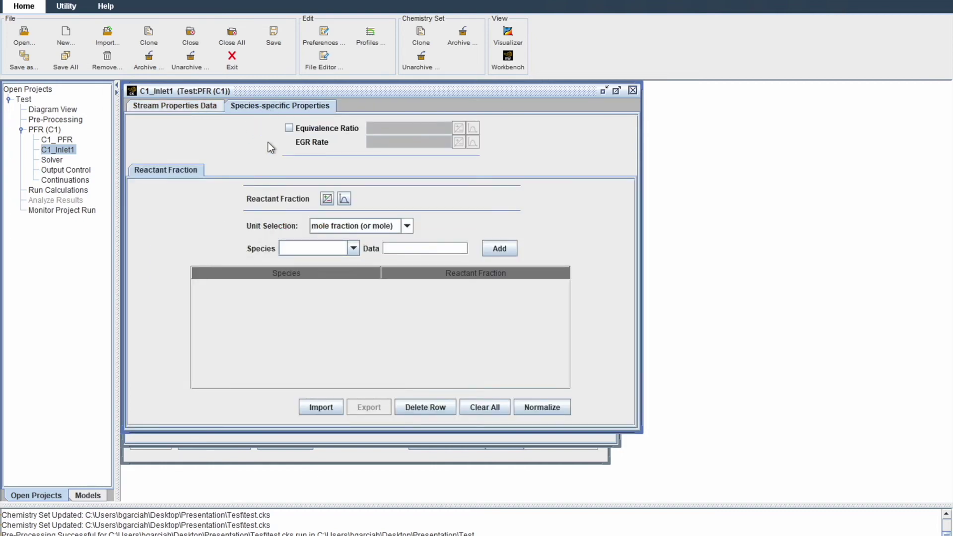
Step: Add H2O at 2 and CH4 at 1.6 to the inlet reactant table
{"action": "left_click", "coordinate": [353, 248]}
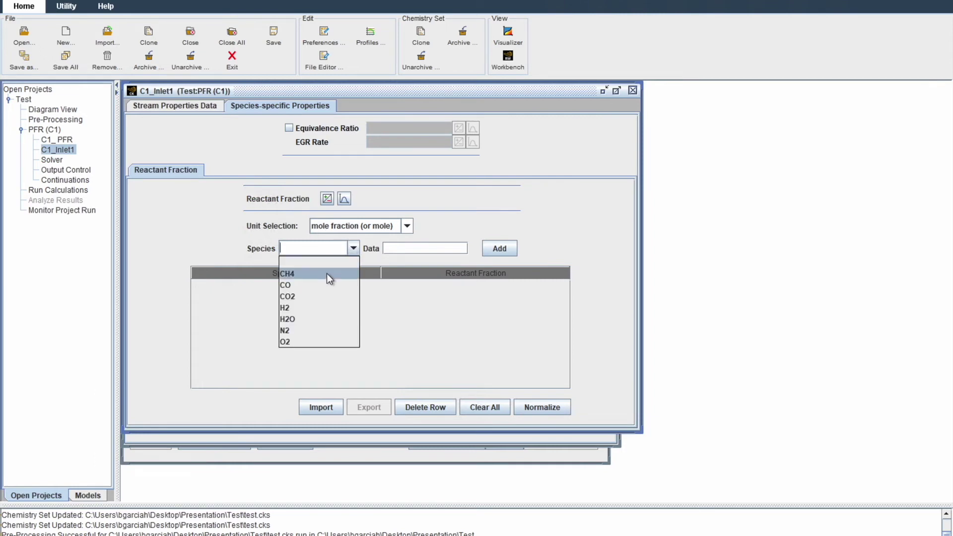
{"action": "left_click", "coordinate": [317, 319]}
{"action": "left_click", "coordinate": [415, 252]}
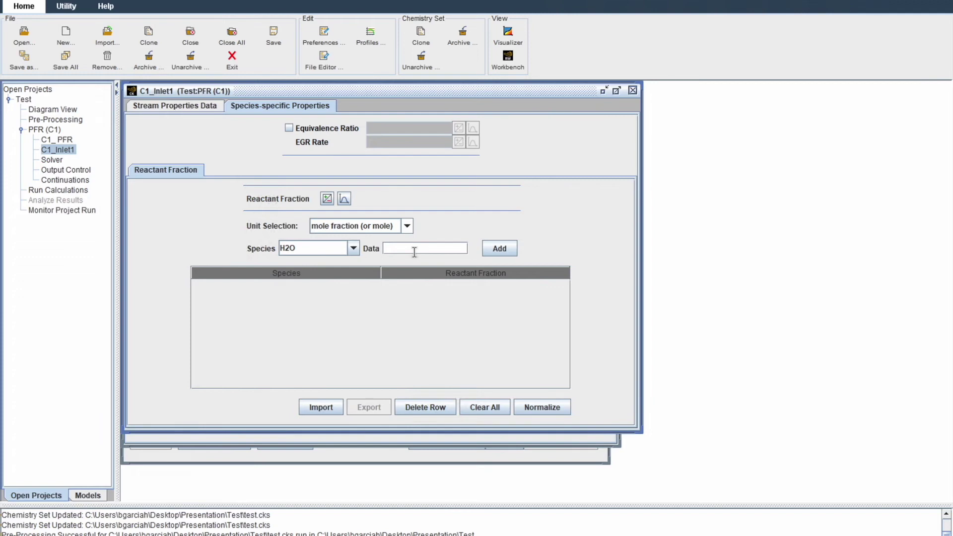
{"action": "type", "text": "2"}
{"action": "left_click", "coordinate": [499, 250]}
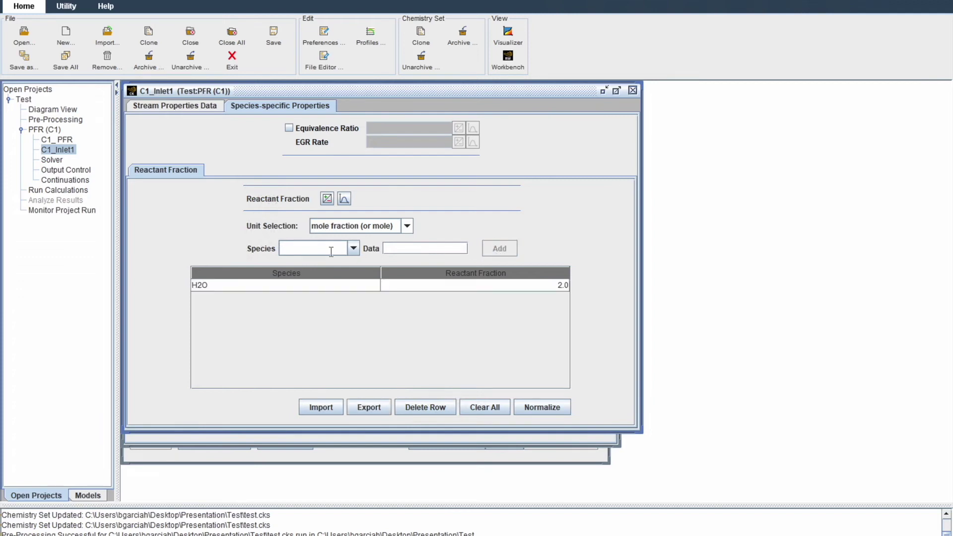
{"action": "left_click", "coordinate": [353, 249]}
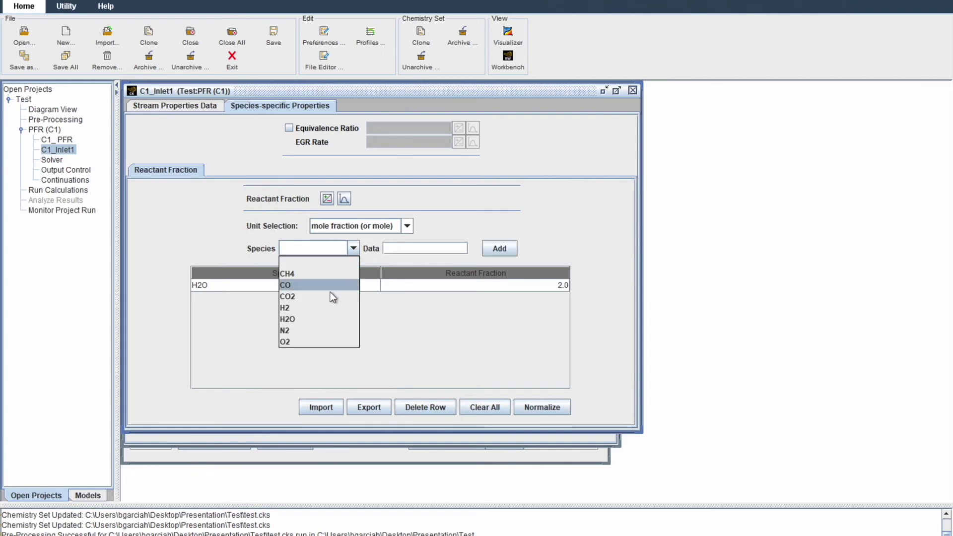
{"action": "left_click", "coordinate": [323, 274]}
{"action": "left_click", "coordinate": [420, 248]}
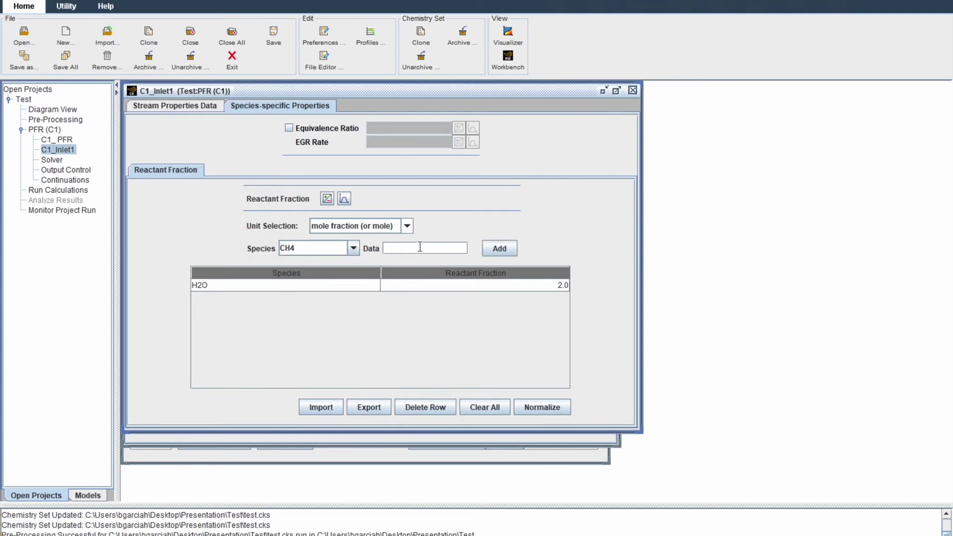
{"action": "type", "text": "1.6"}
{"action": "left_click", "coordinate": [498, 250]}
Step: Add N2 at 96.4, then normalize the fractions to 0.964, 0.016 and 0.02
{"action": "left_click", "coordinate": [354, 247]}
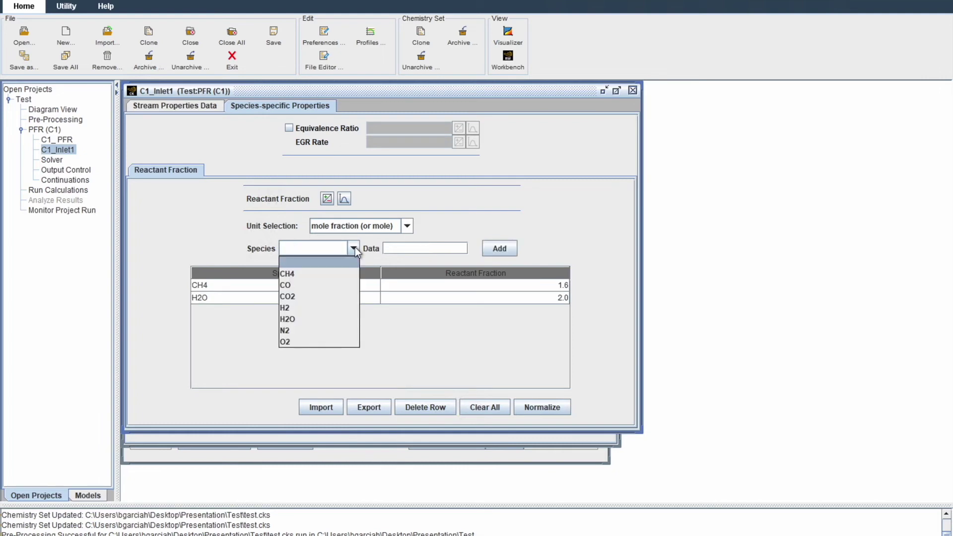
{"action": "left_click", "coordinate": [315, 333]}
{"action": "left_click", "coordinate": [422, 244]}
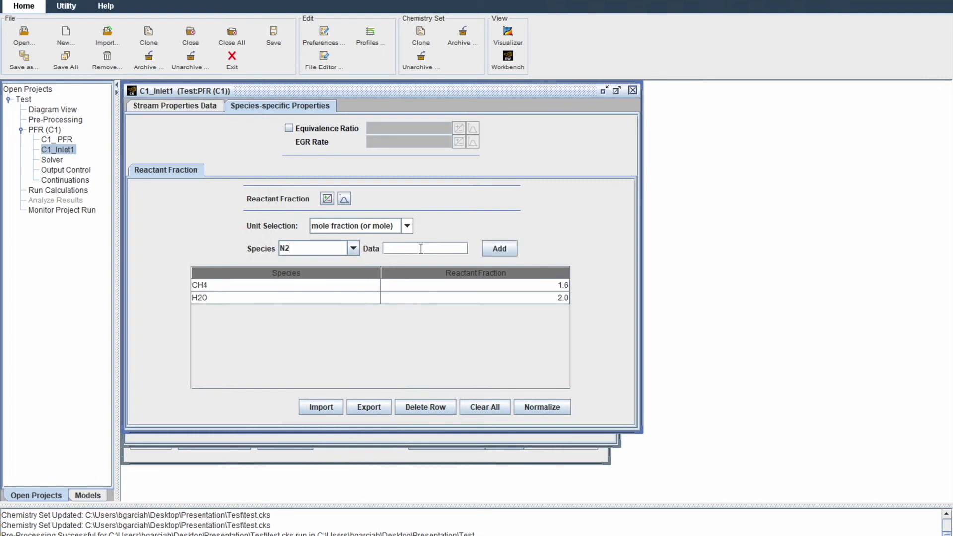
{"action": "type", "text": "96.4"}
{"action": "left_click", "coordinate": [501, 250]}
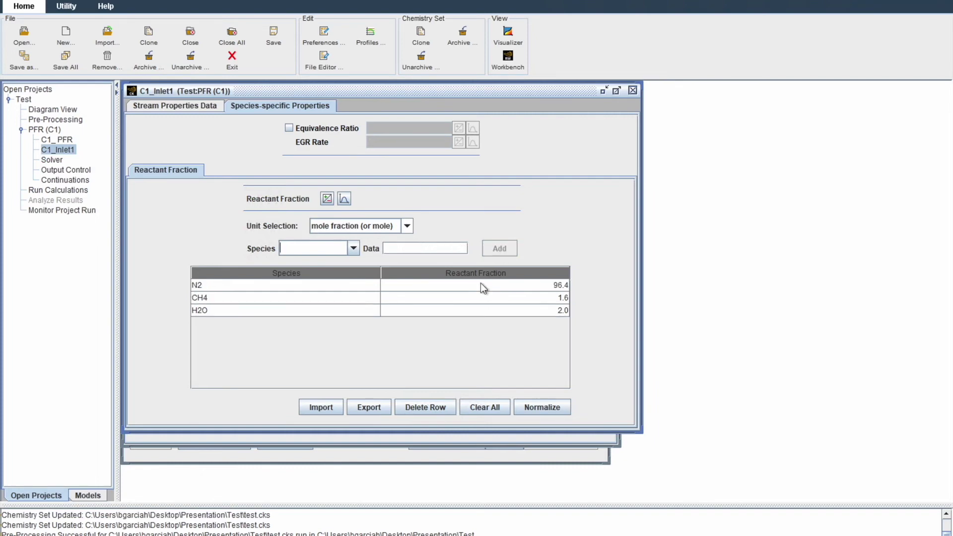
{"action": "left_click", "coordinate": [547, 409]}
Step: Run the PFR (C1) calculation from the Run Calculations panel
{"action": "left_click", "coordinate": [53, 192]}
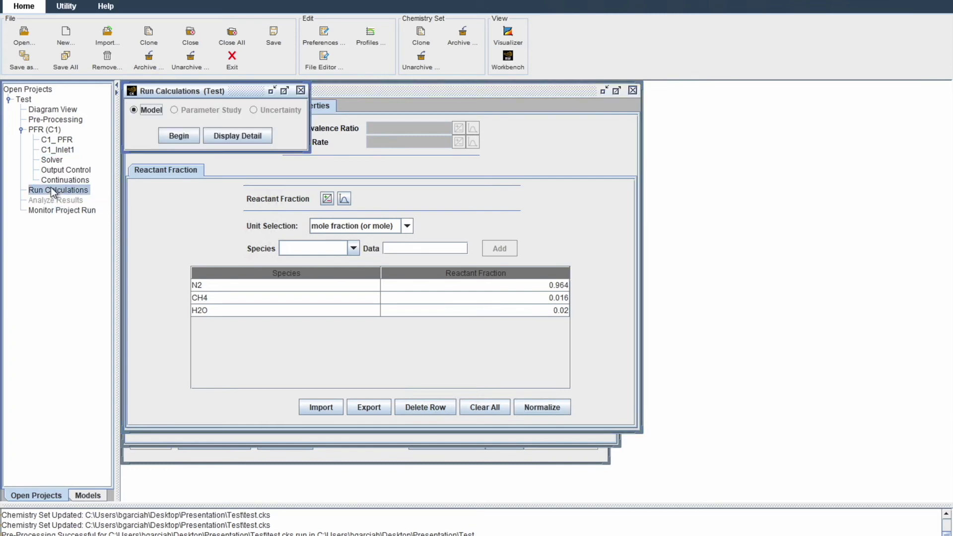
{"action": "left_click", "coordinate": [176, 136]}
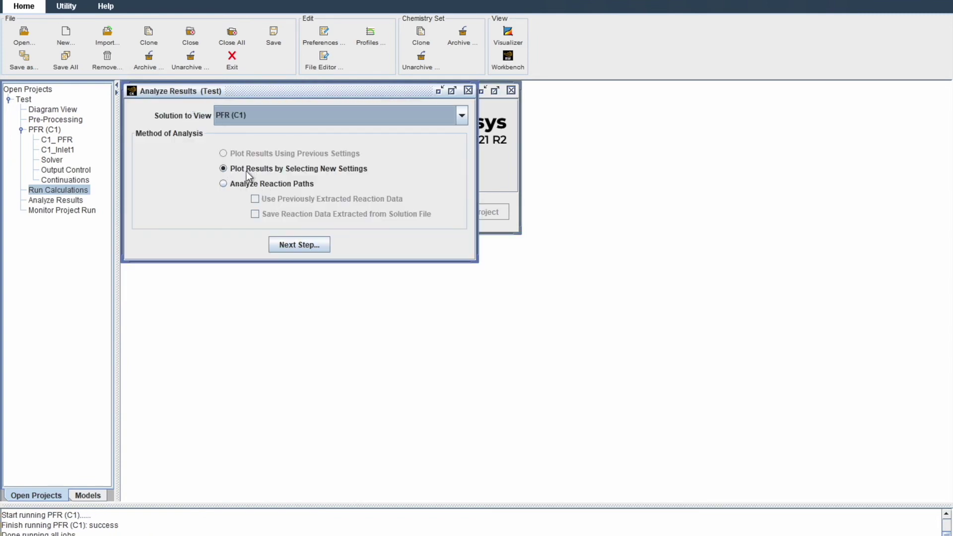
Step: Select all post-processing variables, include all-zero species data, and process the solution into Excel
{"action": "left_click", "coordinate": [299, 243]}
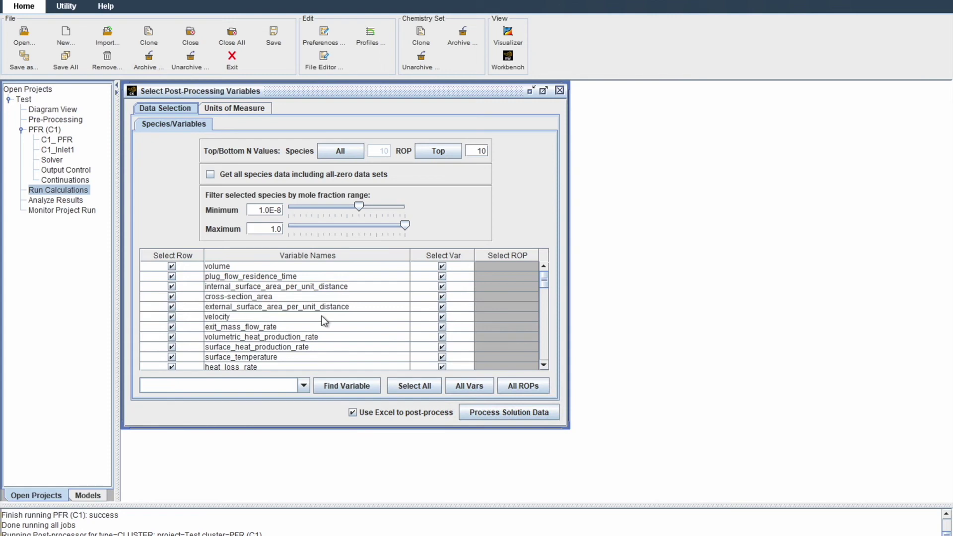
{"action": "scroll", "coordinate": [324, 320], "scroll_direction": "down", "scroll_amount": 1}
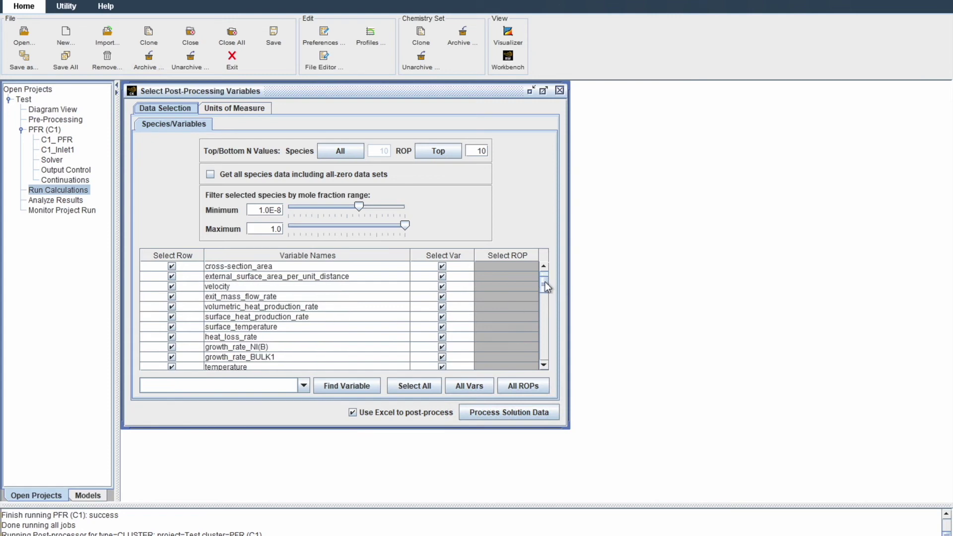
{"action": "left_click_drag", "start_coordinate": [545, 282], "coordinate": [545, 268]}
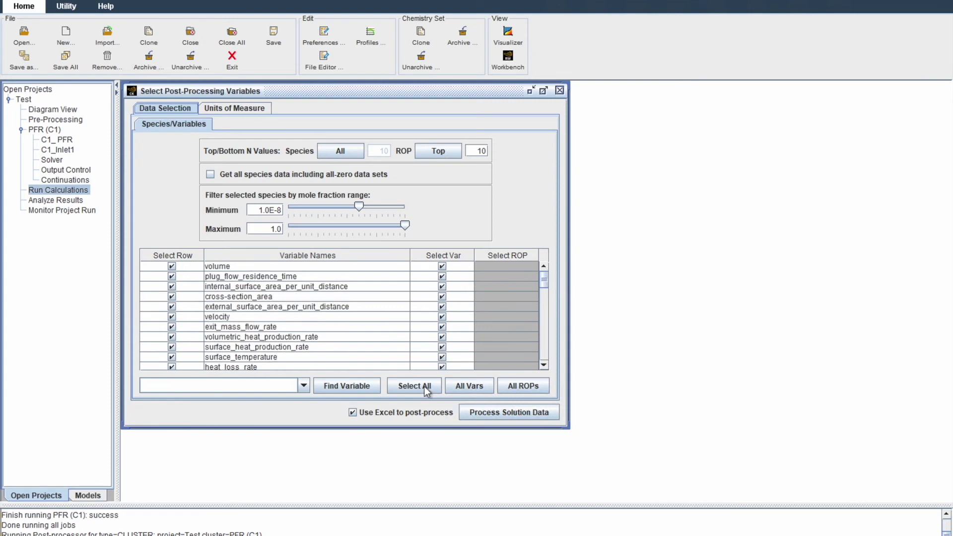
{"action": "left_click", "coordinate": [398, 387]}
{"action": "left_click", "coordinate": [210, 175]}
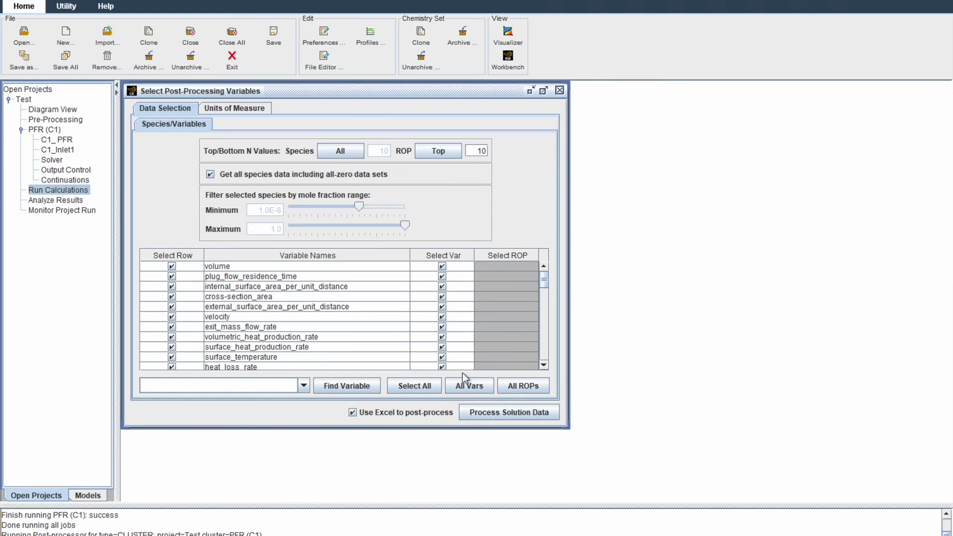
{"action": "left_click", "coordinate": [425, 385]}
{"action": "left_click", "coordinate": [425, 384]}
{"action": "left_click", "coordinate": [408, 387]}
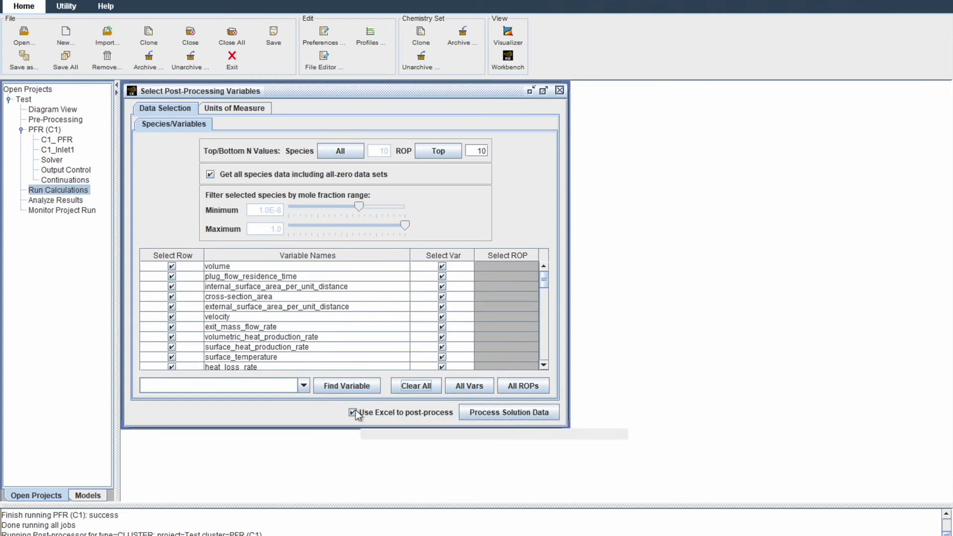
{"action": "left_click", "coordinate": [481, 415]}
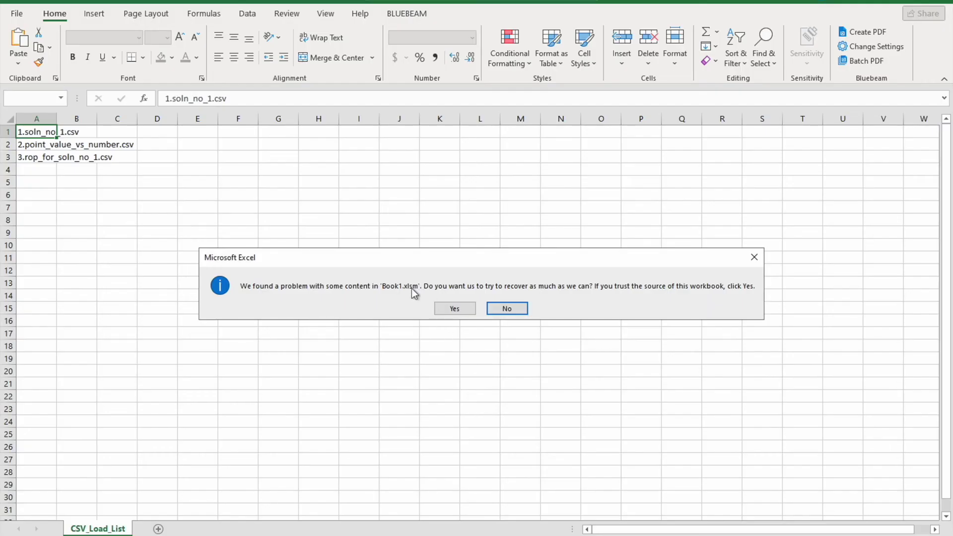
Step: Let Excel recover and repair the CSV_Load_List workbook, then switch to File Explorer's Test folder
{"action": "left_click", "coordinate": [455, 309]}
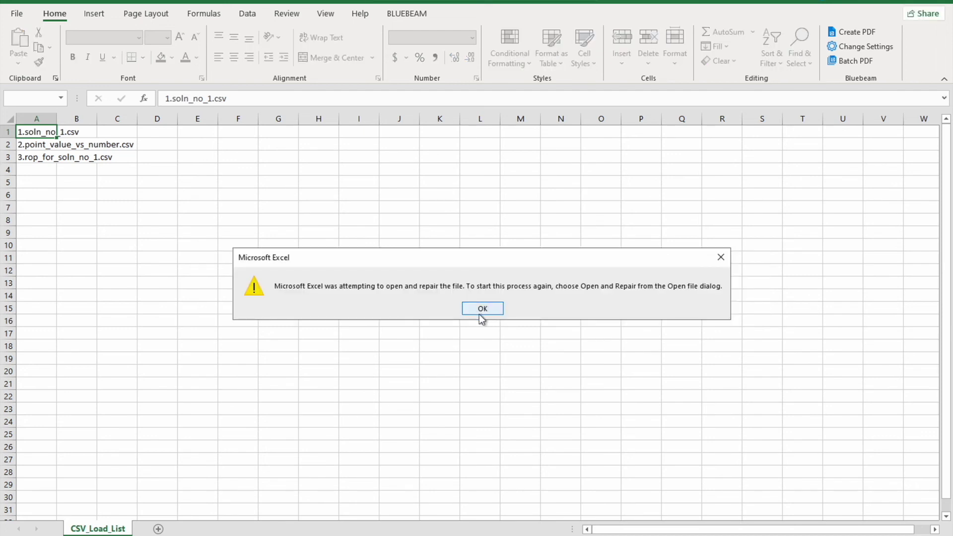
{"action": "left_click", "coordinate": [479, 309]}
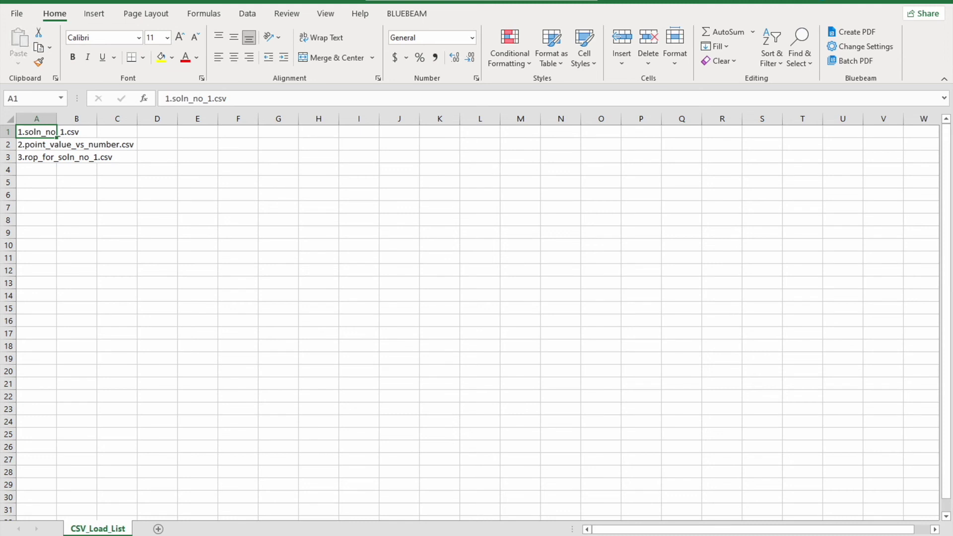
{"action": "key", "text": "alt+Tab"}
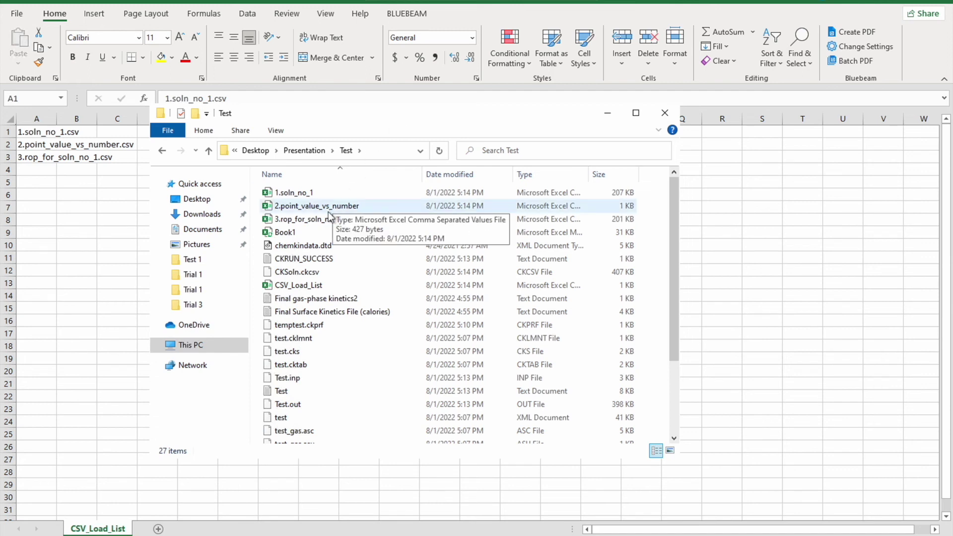
Step: Open 1.soln_no_1.csv from the Test folder in Excel
{"action": "double_click", "coordinate": [307, 197]}
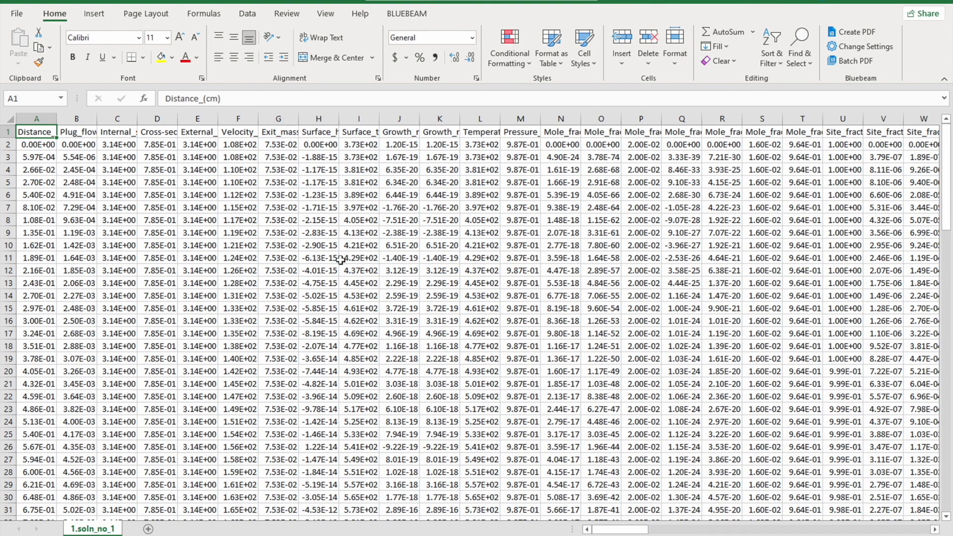
Step: Select the Temperature_(K) and Pressure columns from their headers down to the last data row
{"action": "scroll", "coordinate": [340, 259], "scroll_direction": "down", "scroll_amount": 2}
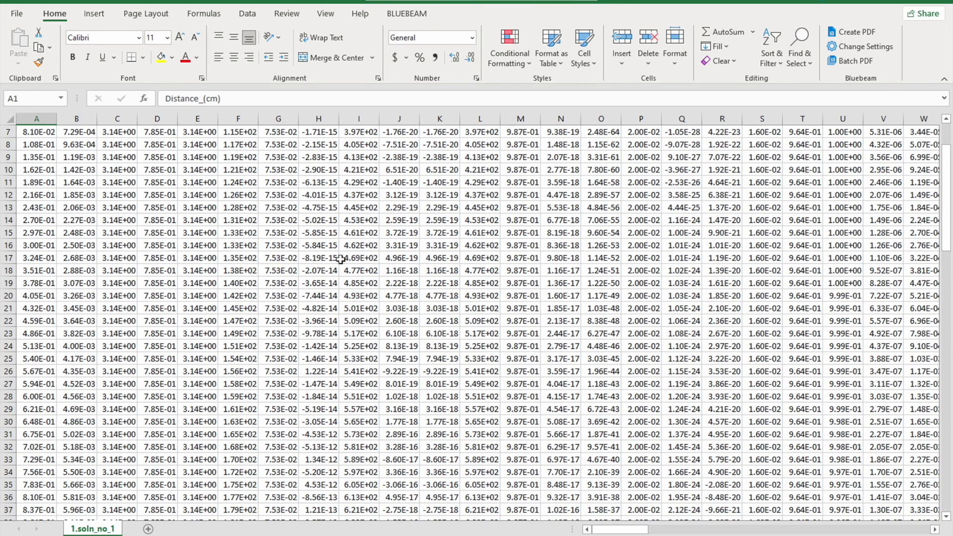
{"action": "scroll", "coordinate": [340, 260], "scroll_direction": "up", "scroll_amount": 2}
{"action": "left_click", "coordinate": [399, 145]}
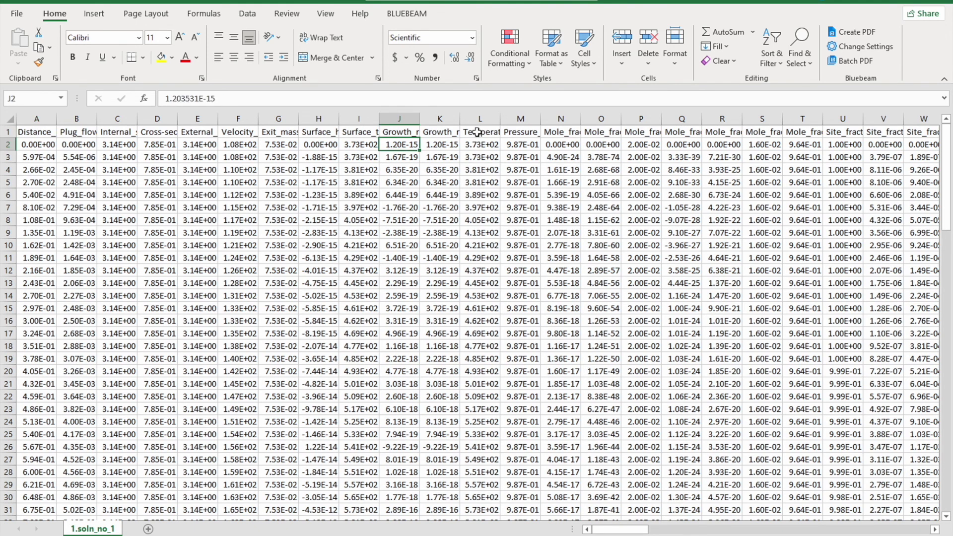
{"action": "left_click_drag", "start_coordinate": [478, 132], "coordinate": [521, 152]}
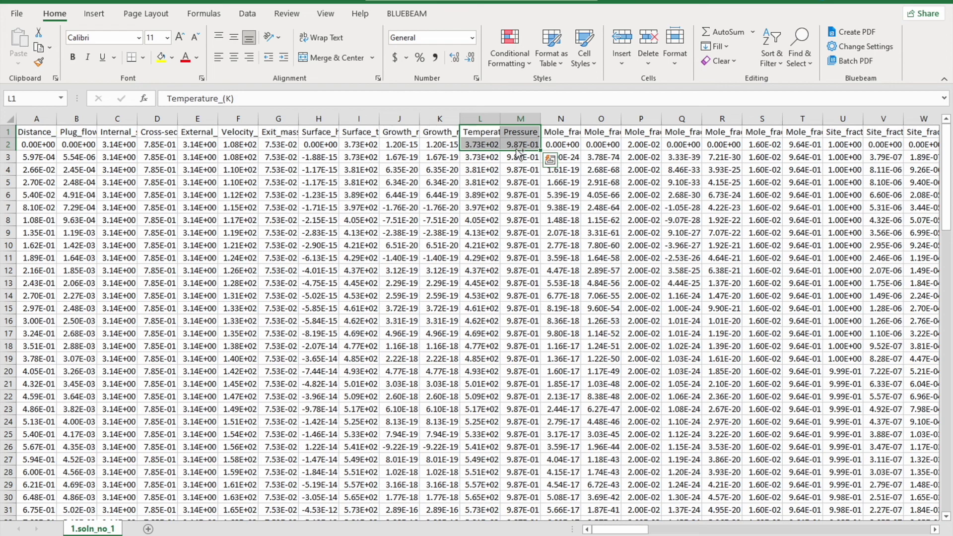
{"action": "key", "text": "ctrl+shift+Down"}
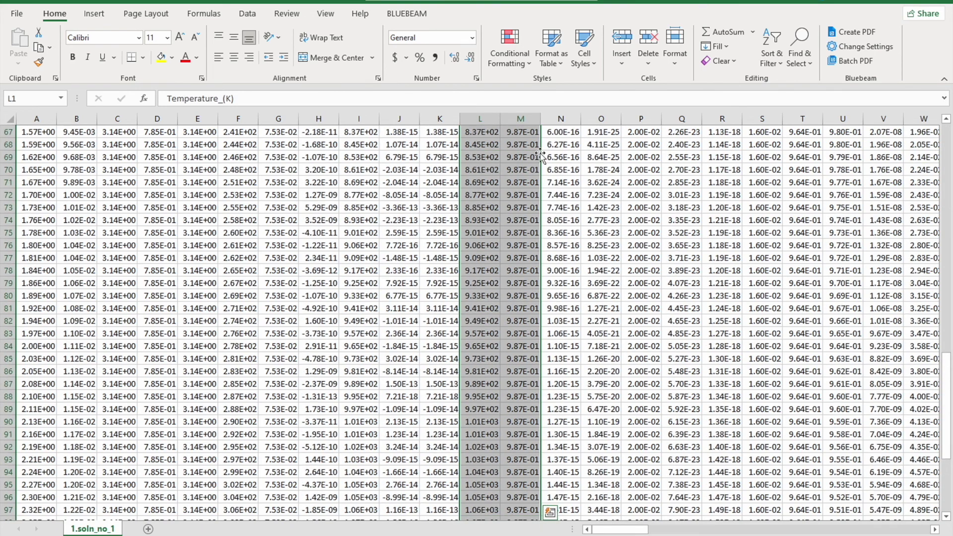
{"action": "scroll", "coordinate": [540, 156], "scroll_direction": "up", "scroll_amount": 20}
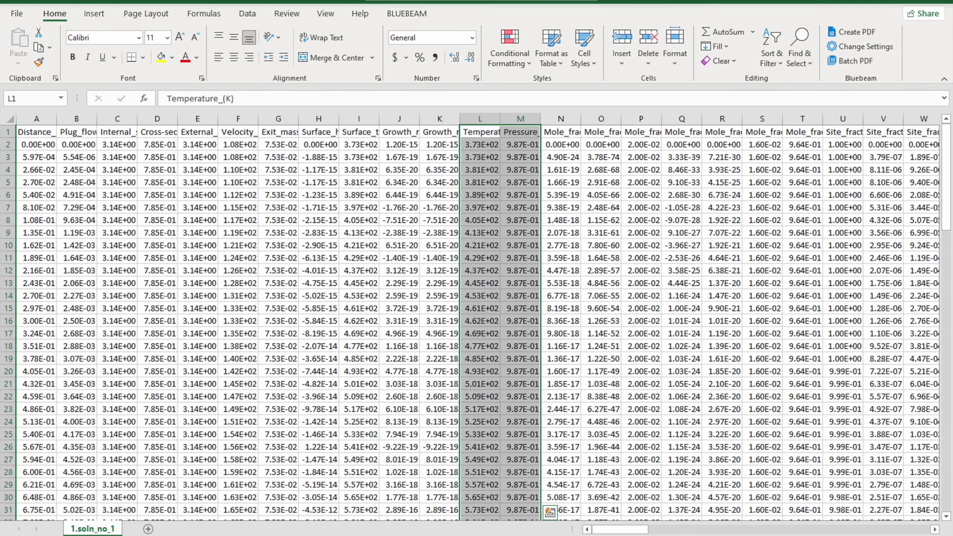
{"action": "left_click", "coordinate": [103, 15]}
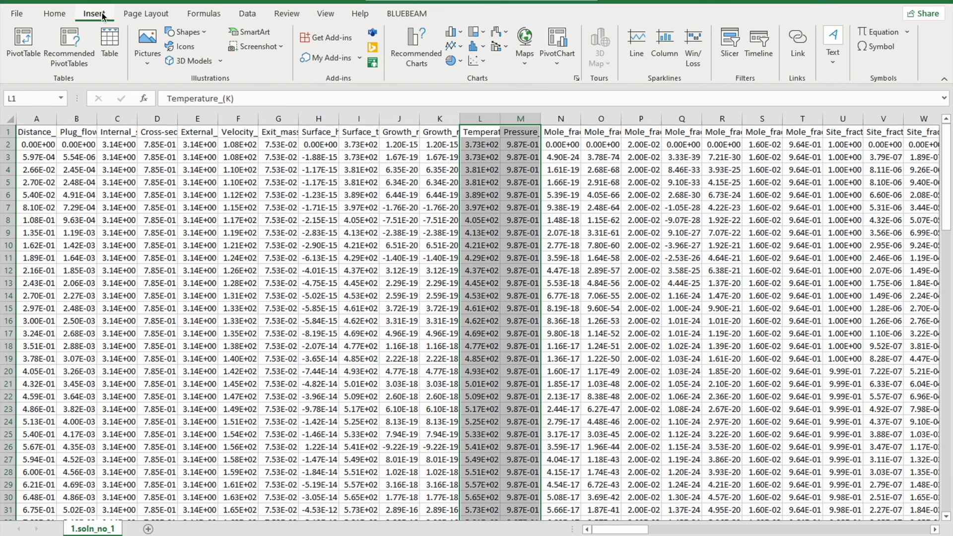
Step: Insert a lined scatter chart, retarget its series to Mole_fraction_CH4, then move and enlarge it
{"action": "left_click", "coordinate": [471, 65]}
{"action": "left_click", "coordinate": [527, 102]}
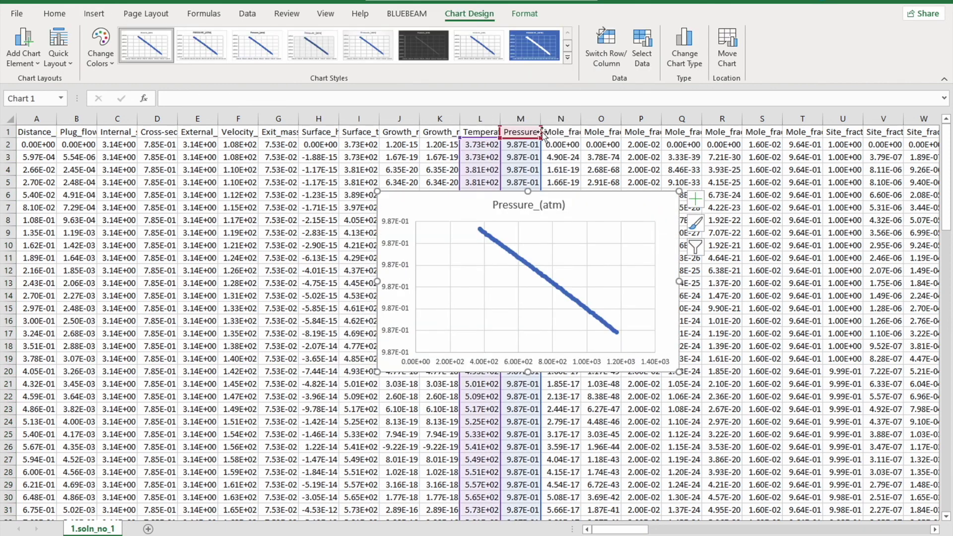
{"action": "left_click_drag", "start_coordinate": [544, 133], "coordinate": [765, 135]}
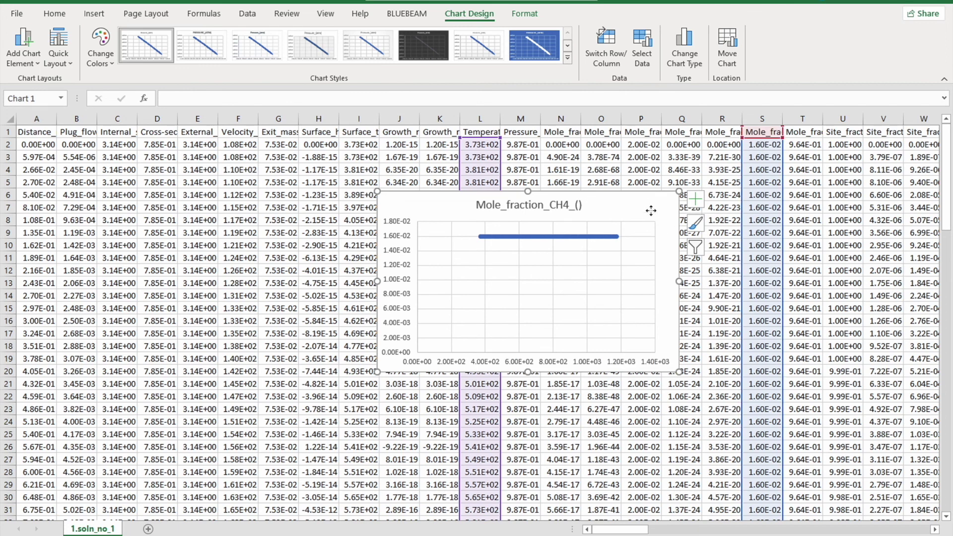
{"action": "left_click_drag", "start_coordinate": [649, 209], "coordinate": [562, 192]}
{"action": "left_click_drag", "start_coordinate": [606, 359], "coordinate": [651, 363]}
Step: Apply General number format to all sheet cells and reposition the CH4 chart
{"action": "left_click", "coordinate": [720, 268]}
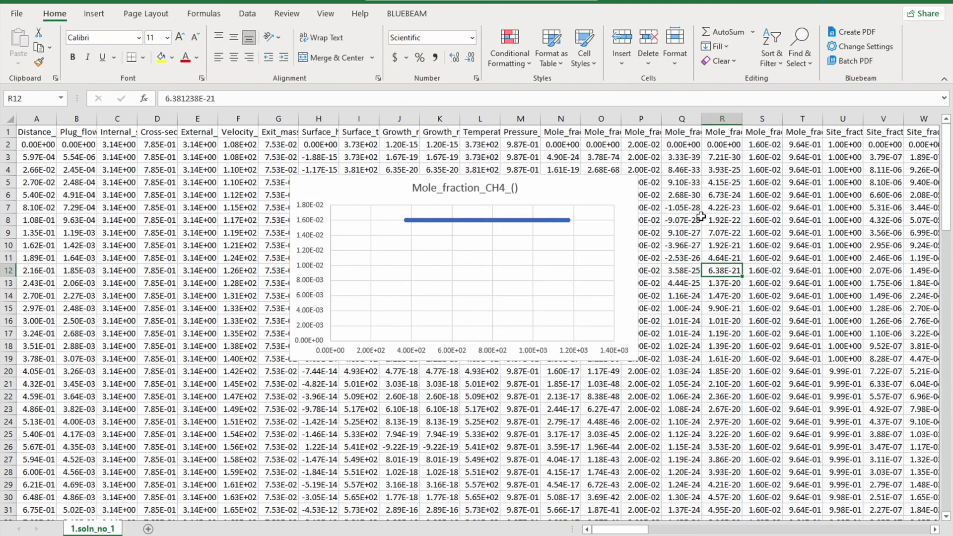
{"action": "key", "text": "Down"}
{"action": "key", "text": "Down"}
{"action": "key", "text": "Down"}
{"action": "key", "text": "ctrl+a"}
{"action": "left_click", "coordinate": [471, 38]}
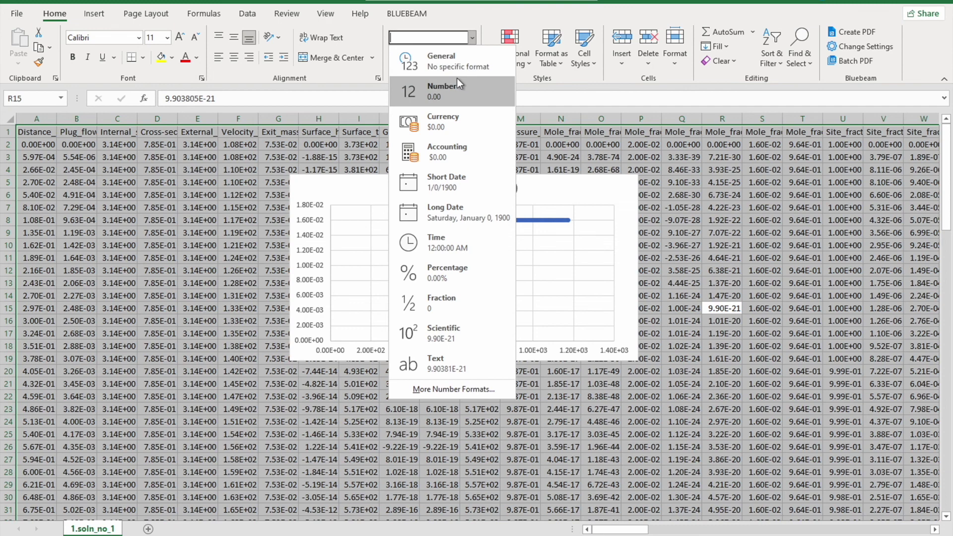
{"action": "left_click", "coordinate": [439, 65]}
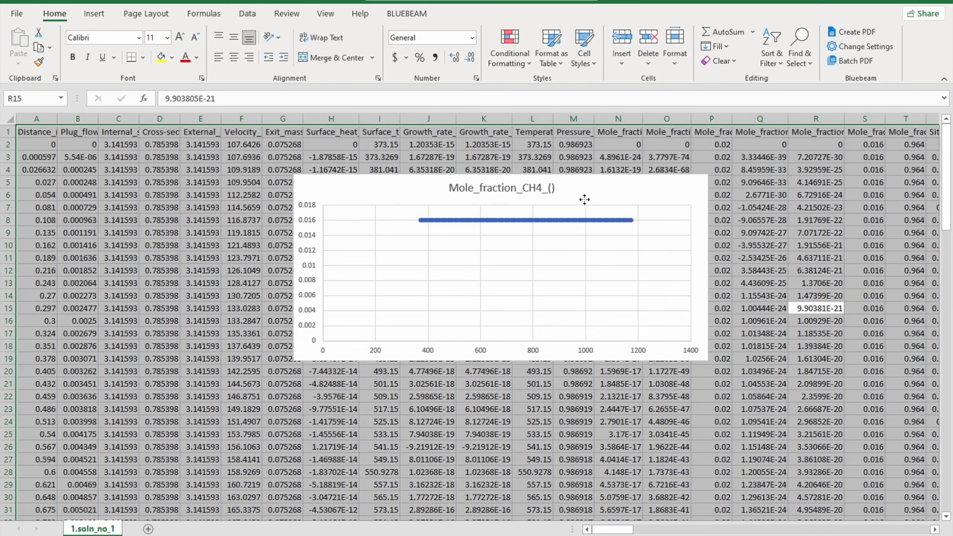
{"action": "left_click_drag", "start_coordinate": [586, 192], "coordinate": [407, 189]}
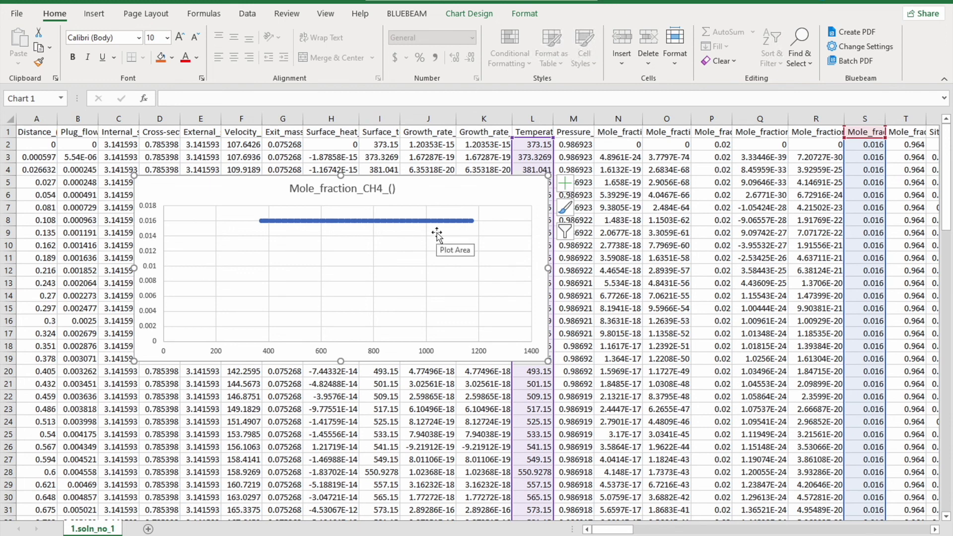
{"action": "left_click_drag", "start_coordinate": [442, 192], "coordinate": [402, 188]}
Step: Paste a copy of the CH4 chart, retarget it to Mole_fraction_H2, and place it below
{"action": "left_click", "coordinate": [571, 258]}
{"action": "key", "text": "ctrl+v"}
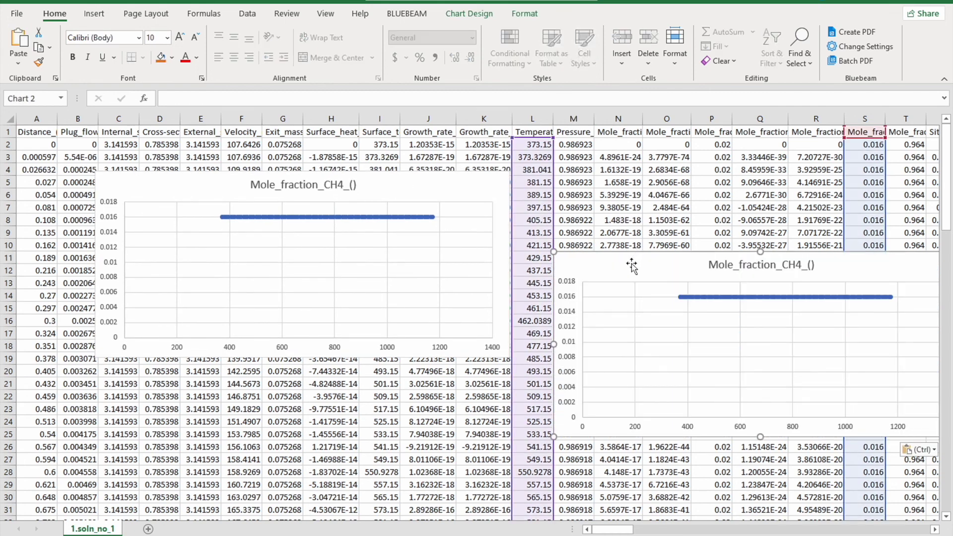
{"action": "left_click_drag", "start_coordinate": [630, 268], "coordinate": [209, 276]}
{"action": "left_click_drag", "start_coordinate": [853, 140], "coordinate": [618, 134]}
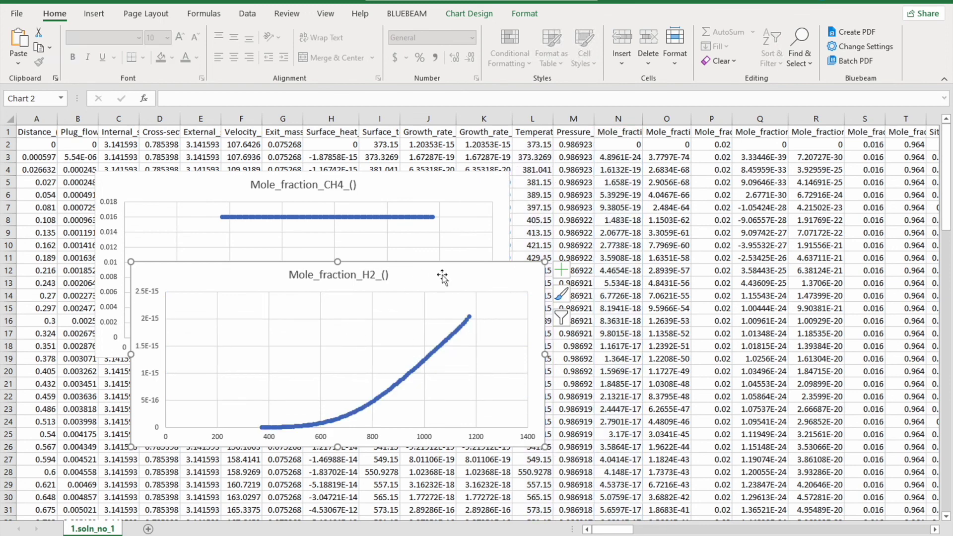
{"action": "left_click_drag", "start_coordinate": [441, 273], "coordinate": [440, 313]}
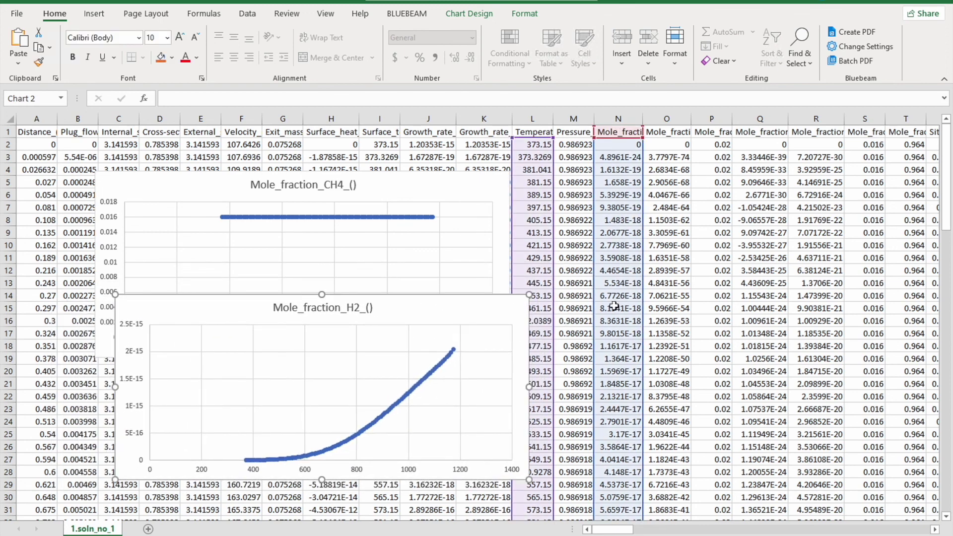
{"action": "left_click", "coordinate": [617, 308]}
{"action": "left_click_drag", "start_coordinate": [524, 314], "coordinate": [496, 333]}
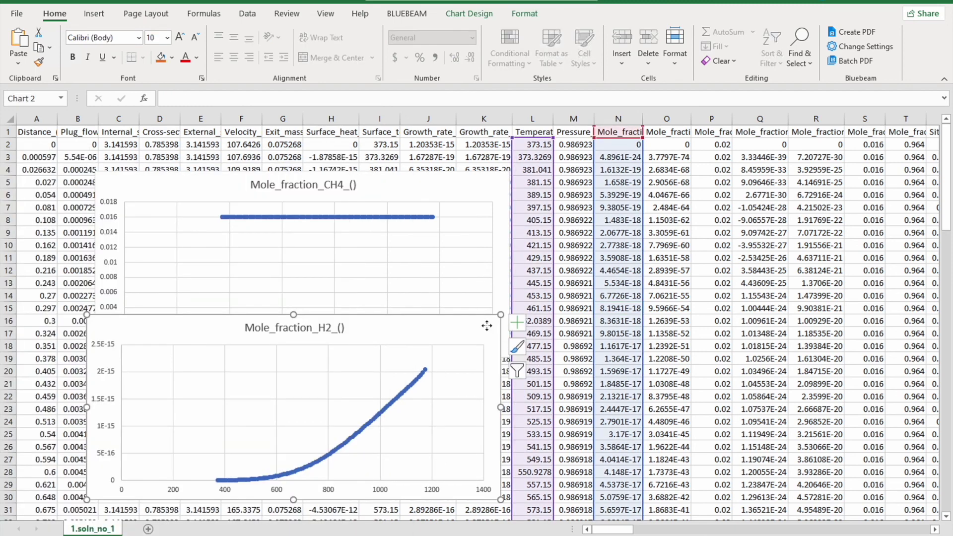
{"action": "left_click_drag", "start_coordinate": [487, 325], "coordinate": [493, 265]}
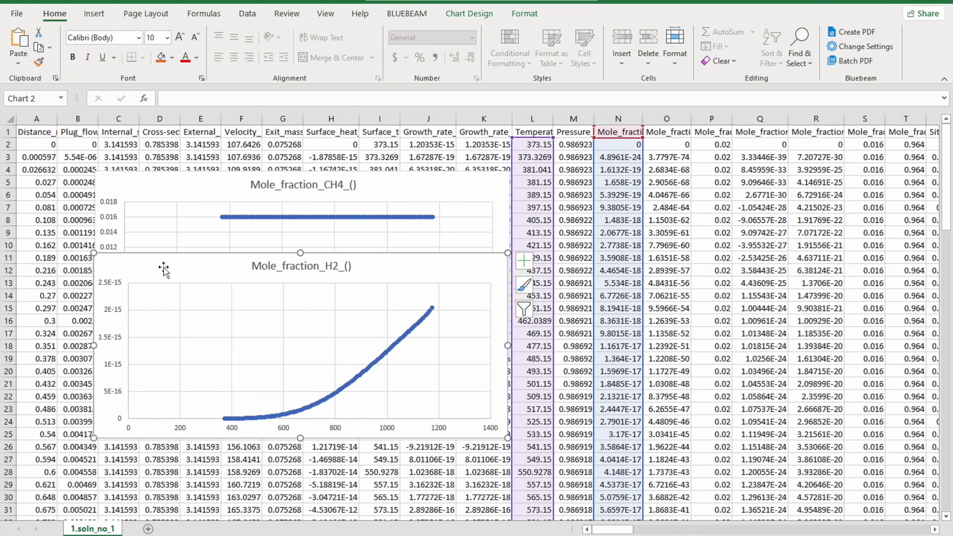
{"action": "left_click_drag", "start_coordinate": [157, 265], "coordinate": [151, 351]}
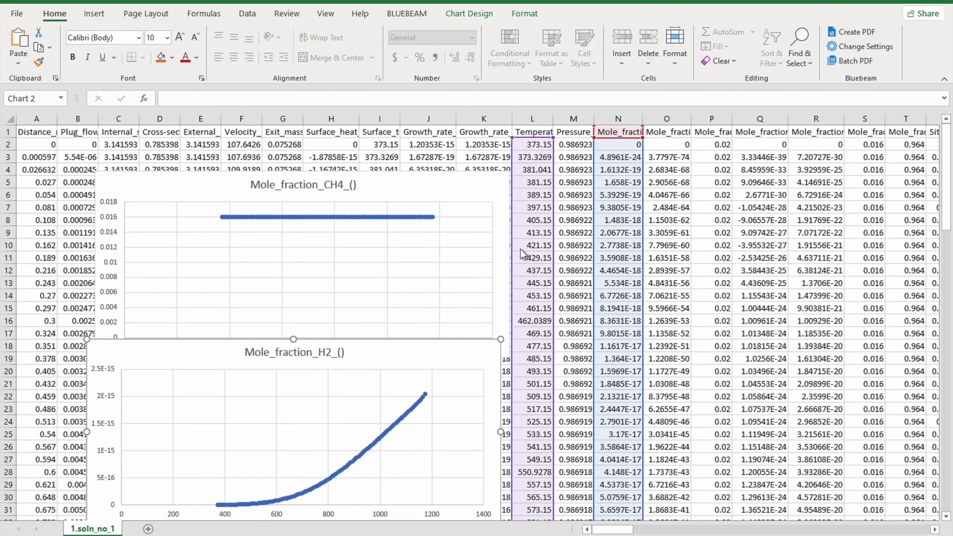
Step: Undo the accidental paste onto the H2 chart
{"action": "key", "text": "super"}
{"action": "key", "text": "Escape"}
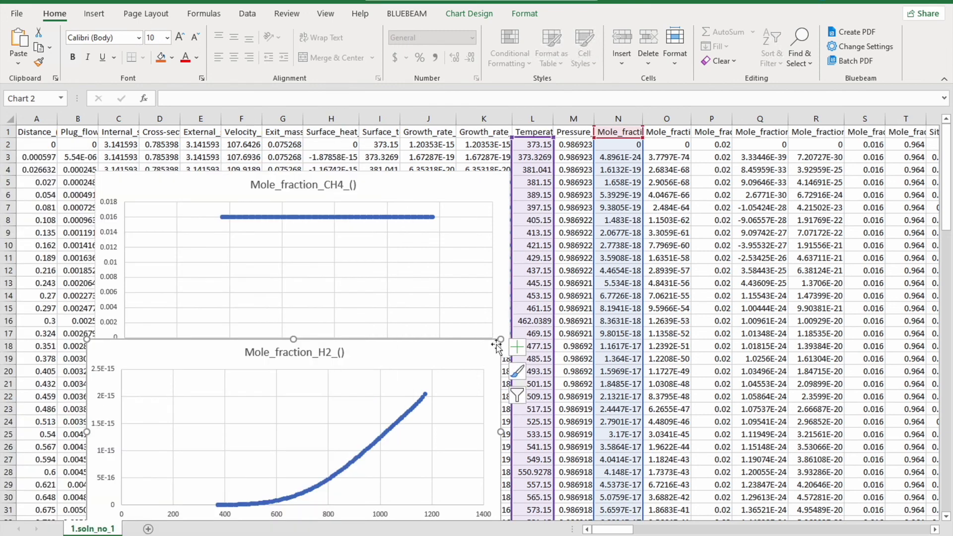
{"action": "key", "text": "ctrl+v"}
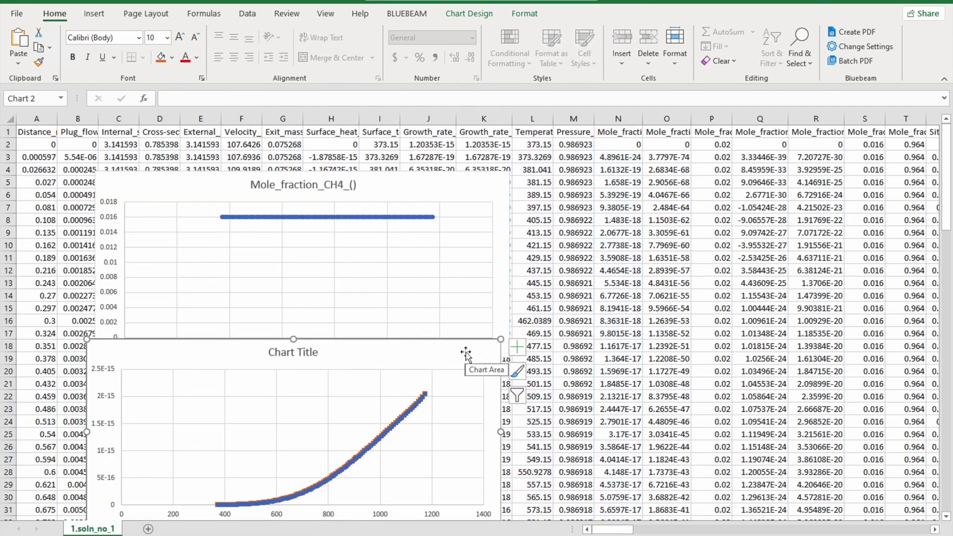
{"action": "key", "text": "ctrl+z"}
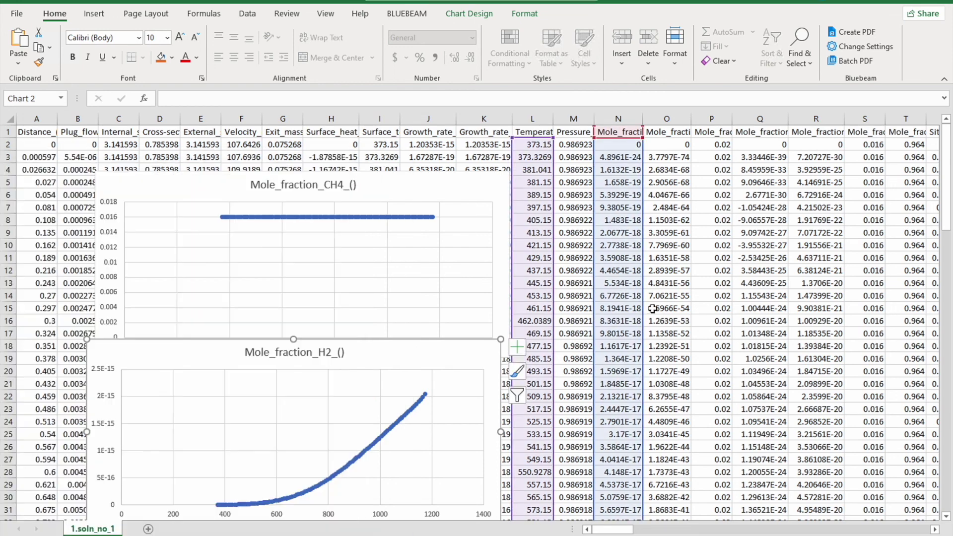
Step: Paste another chart copy, retarget it to Mole_fraction_H2O beside CH4, and rearrange the H2 chart
{"action": "left_click", "coordinate": [647, 293]}
{"action": "key", "text": "ctrl+v"}
{"action": "left_click_drag", "start_coordinate": [641, 290], "coordinate": [307, 205]}
{"action": "left_click_drag", "start_coordinate": [642, 134], "coordinate": [716, 132]}
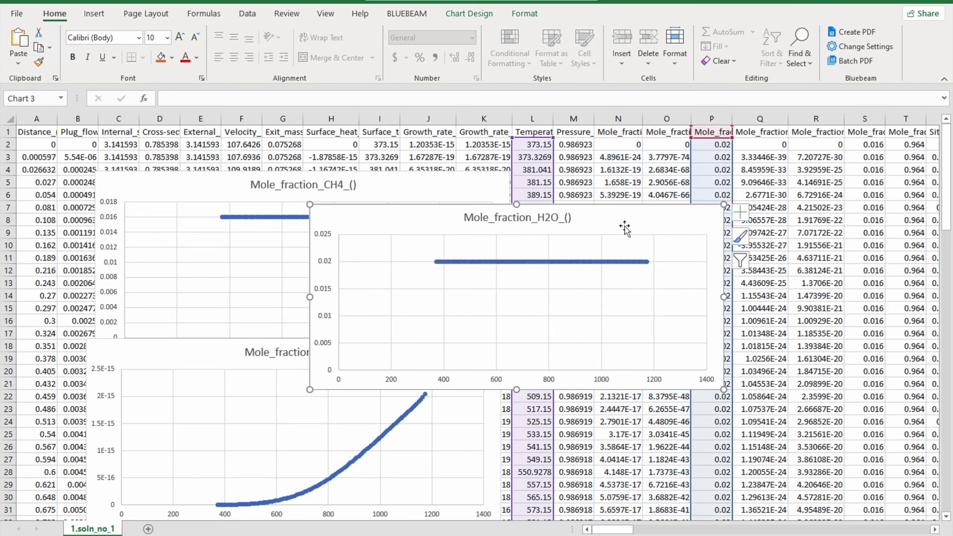
{"action": "left_click_drag", "start_coordinate": [623, 225], "coordinate": [782, 195]}
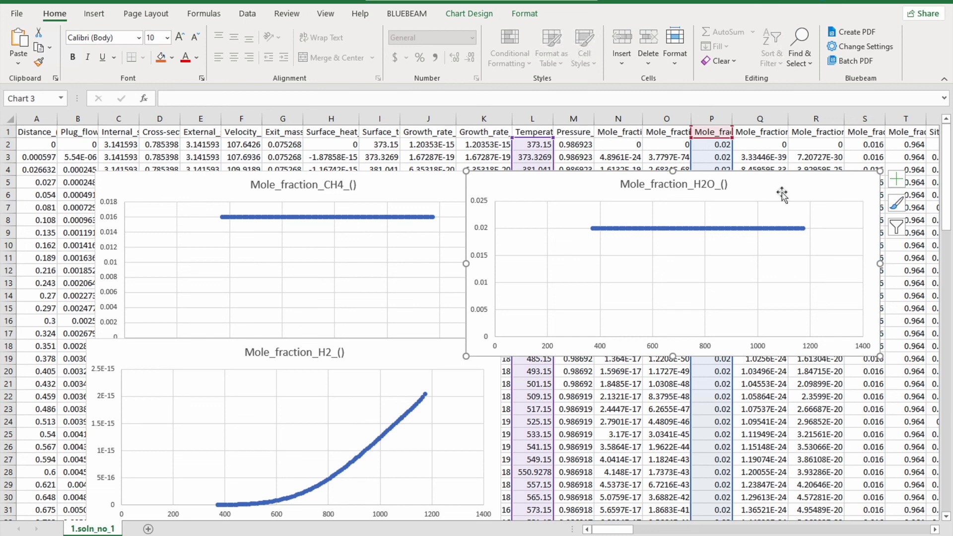
{"action": "mouse_move", "coordinate": [442, 354]}
{"action": "left_mouse_down"}
{"action": "mouse_move", "coordinate": [494, 336]}
{"action": "mouse_move", "coordinate": [571, 372]}
{"action": "mouse_move", "coordinate": [558, 365]}
{"action": "left_mouse_up"}
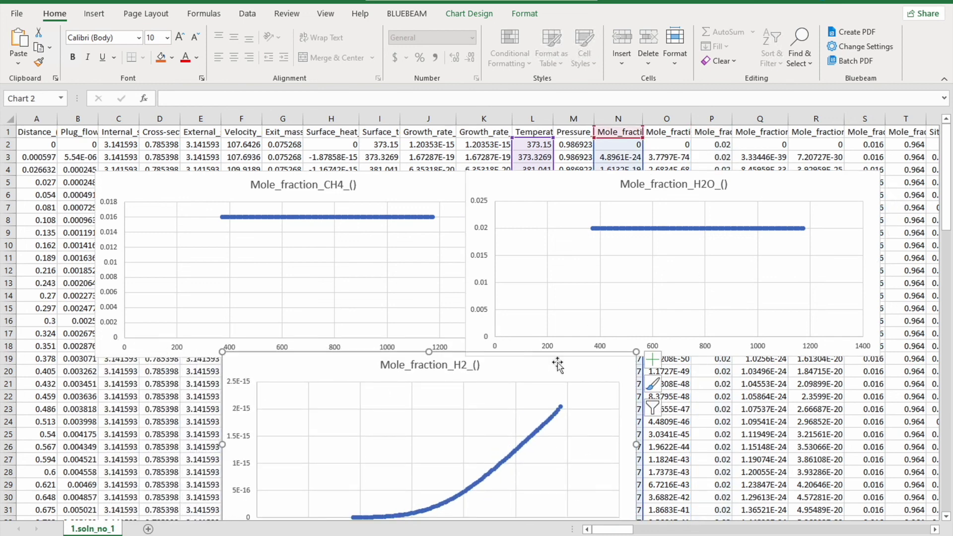